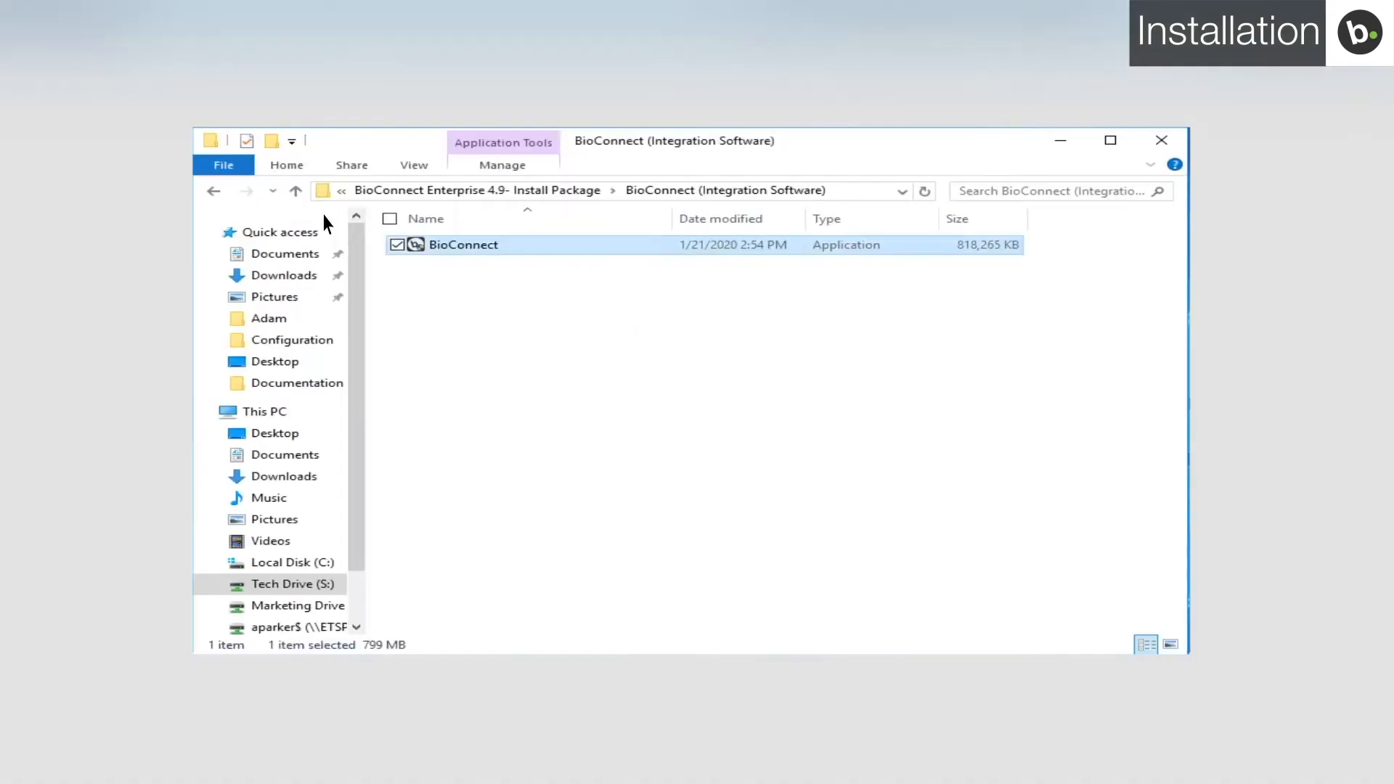
- Accept the license and install BioConnect as a server, including the Networking Tool and BioMini Driver
double_click(451, 247)
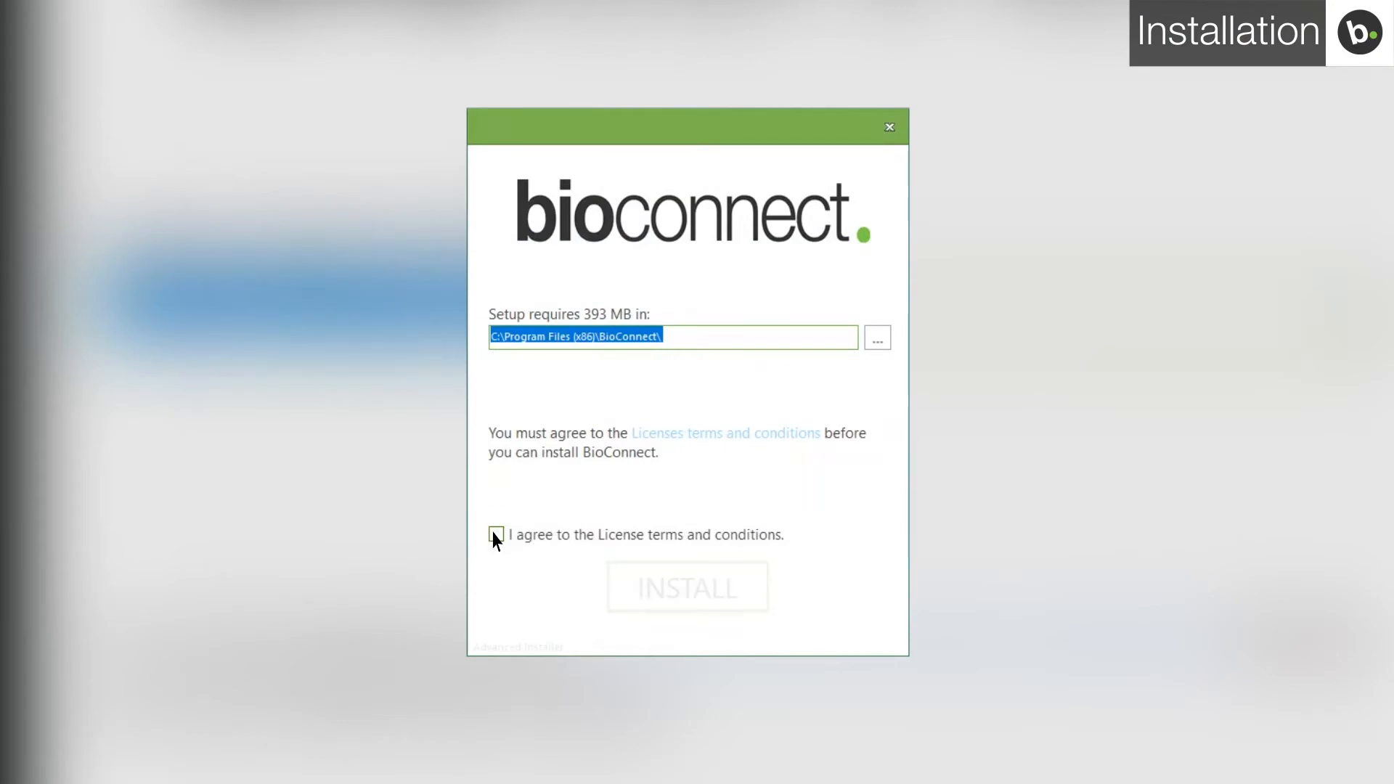
left_click(495, 537)
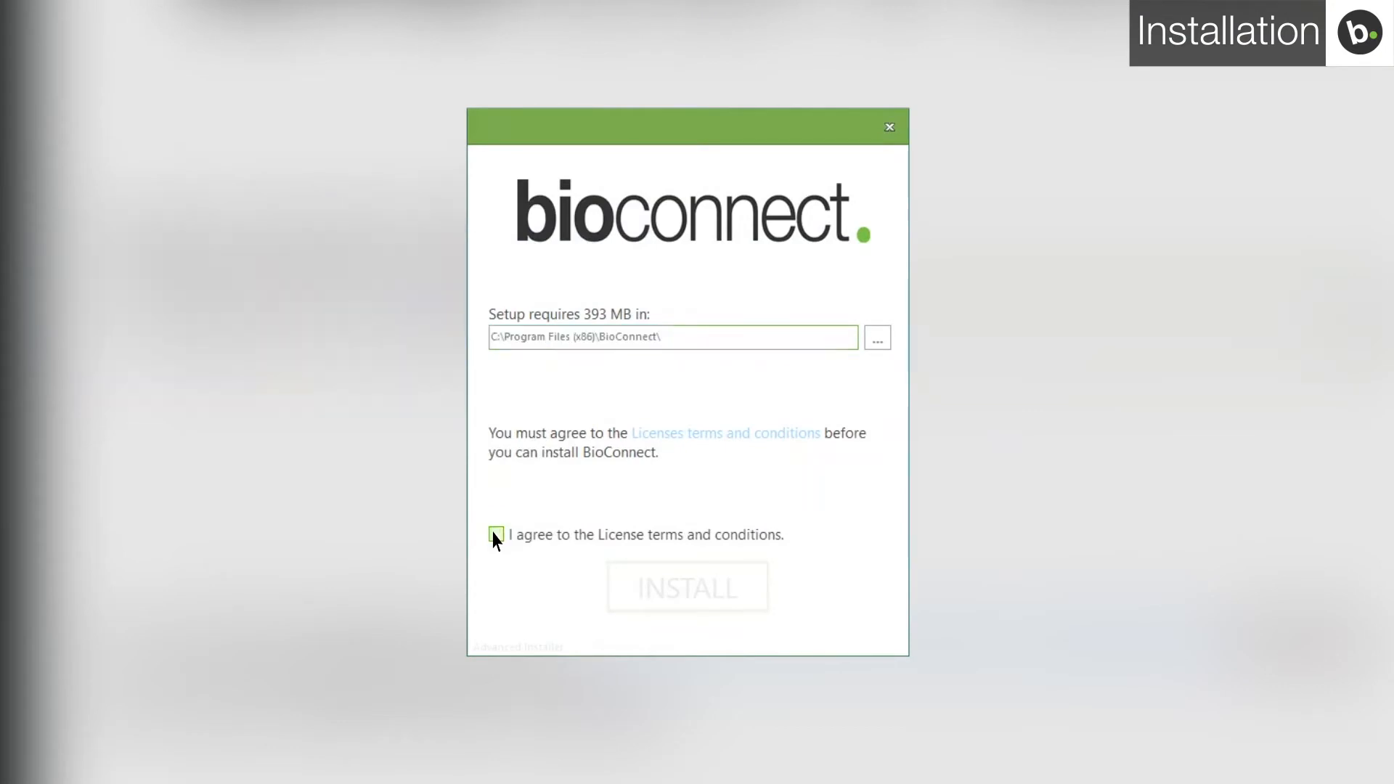
left_click(653, 592)
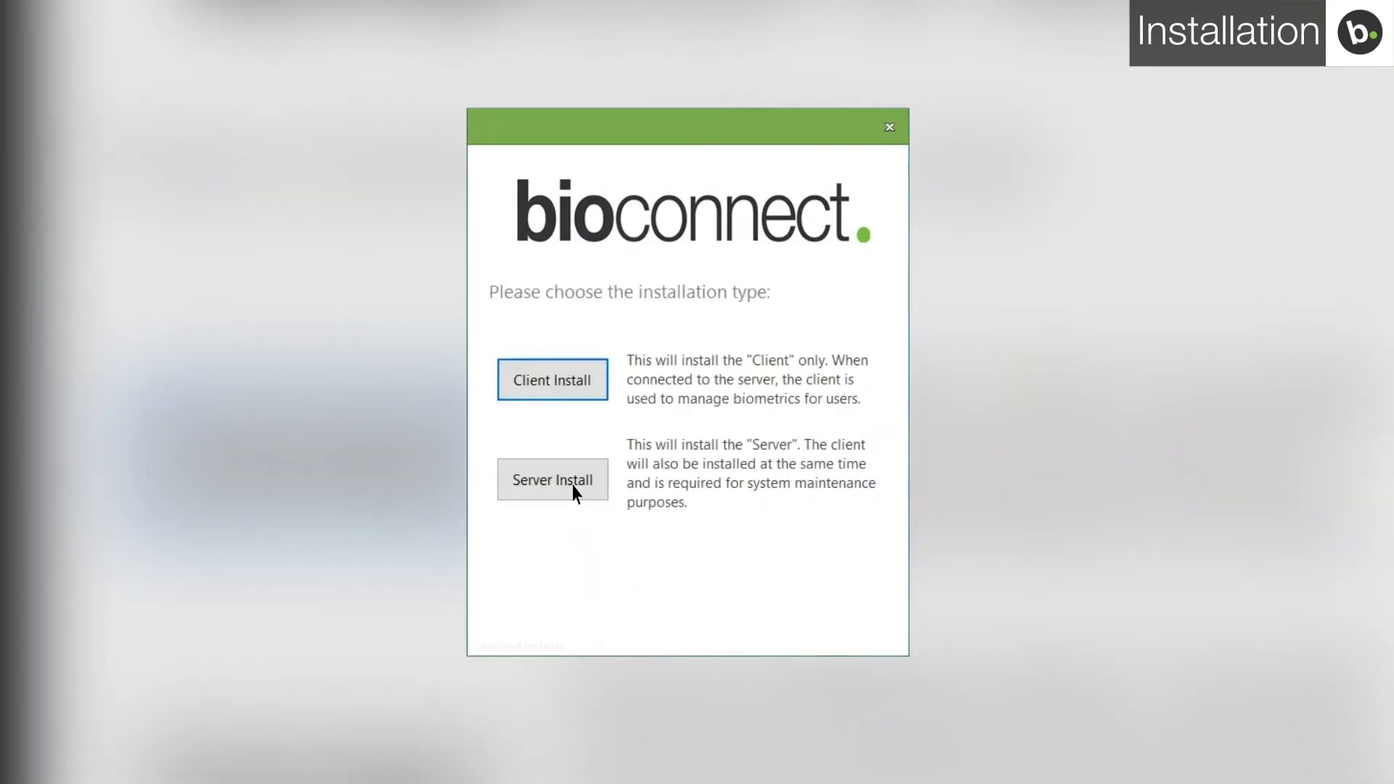
left_click(574, 483)
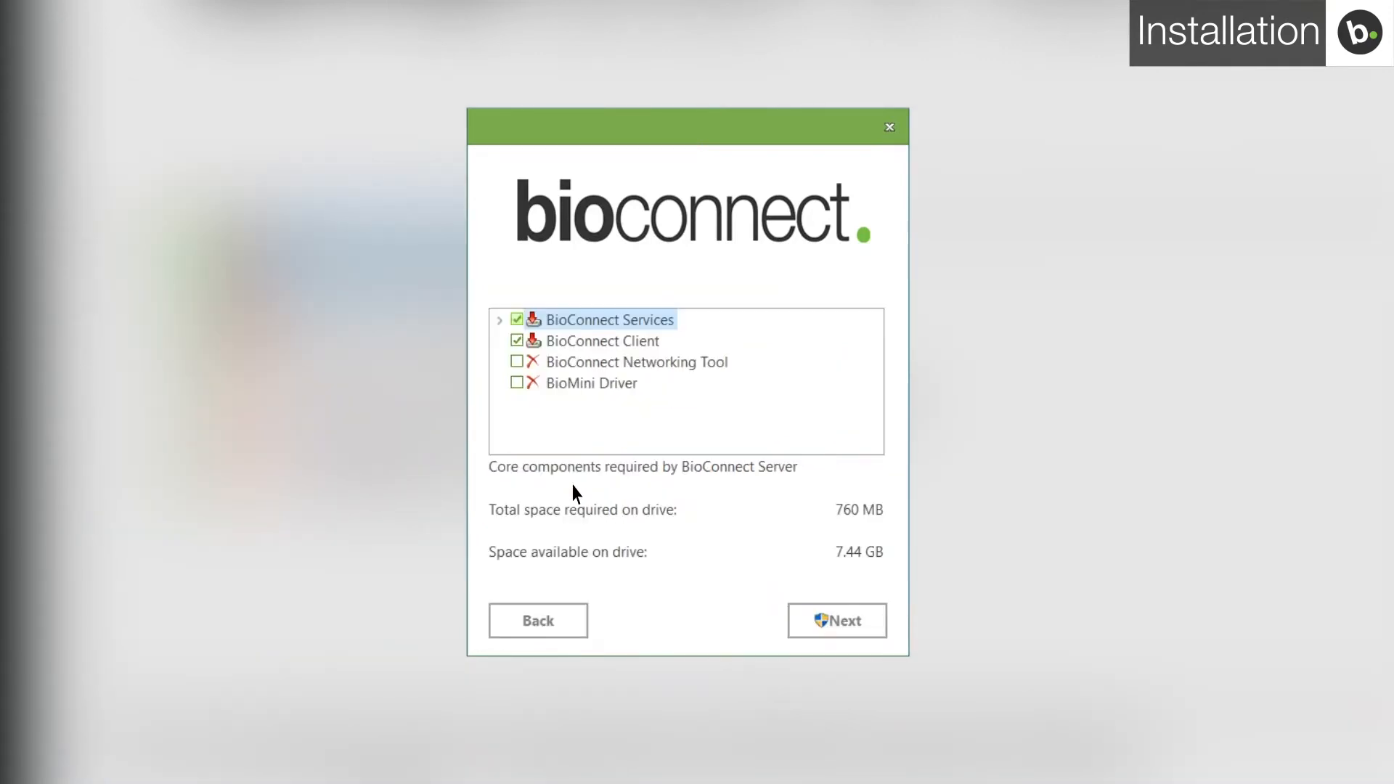
left_click(518, 383)
left_click(516, 362)
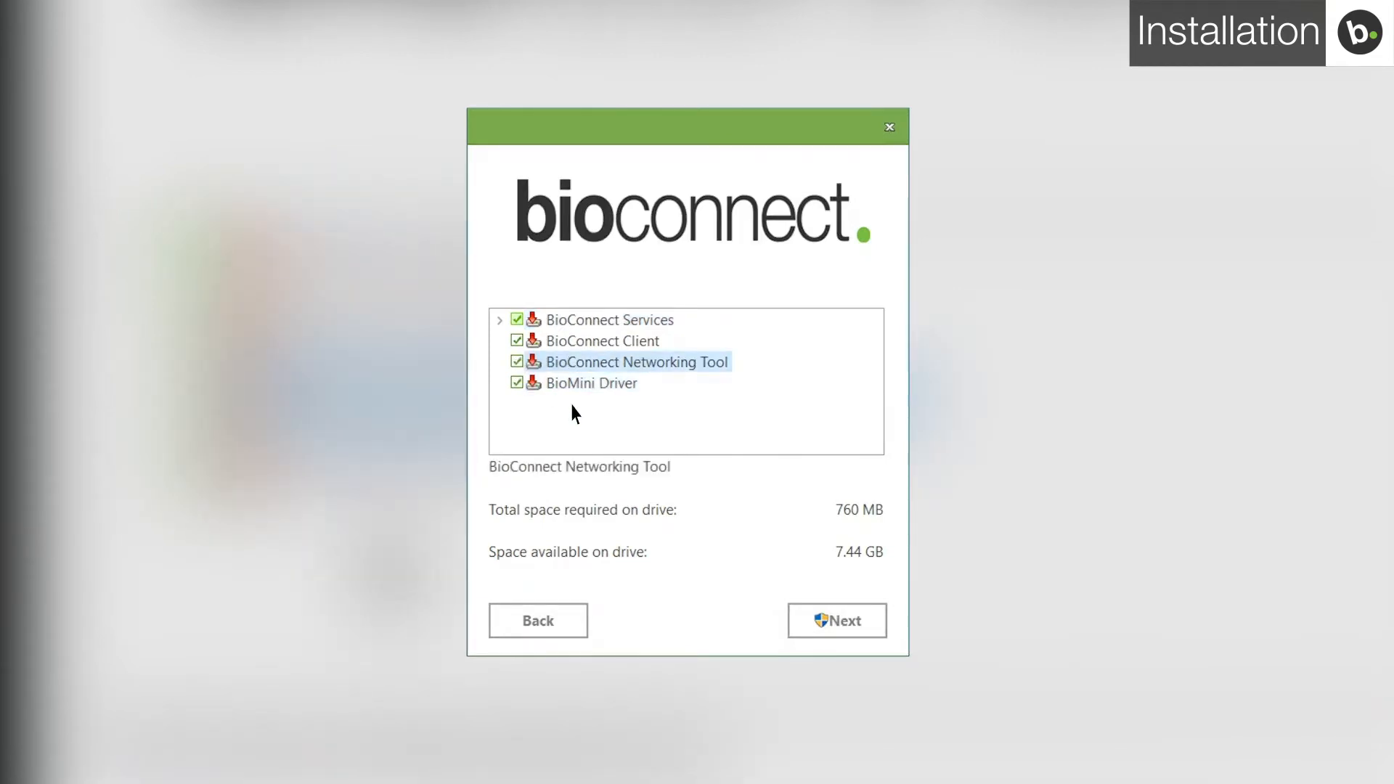
left_click(839, 623)
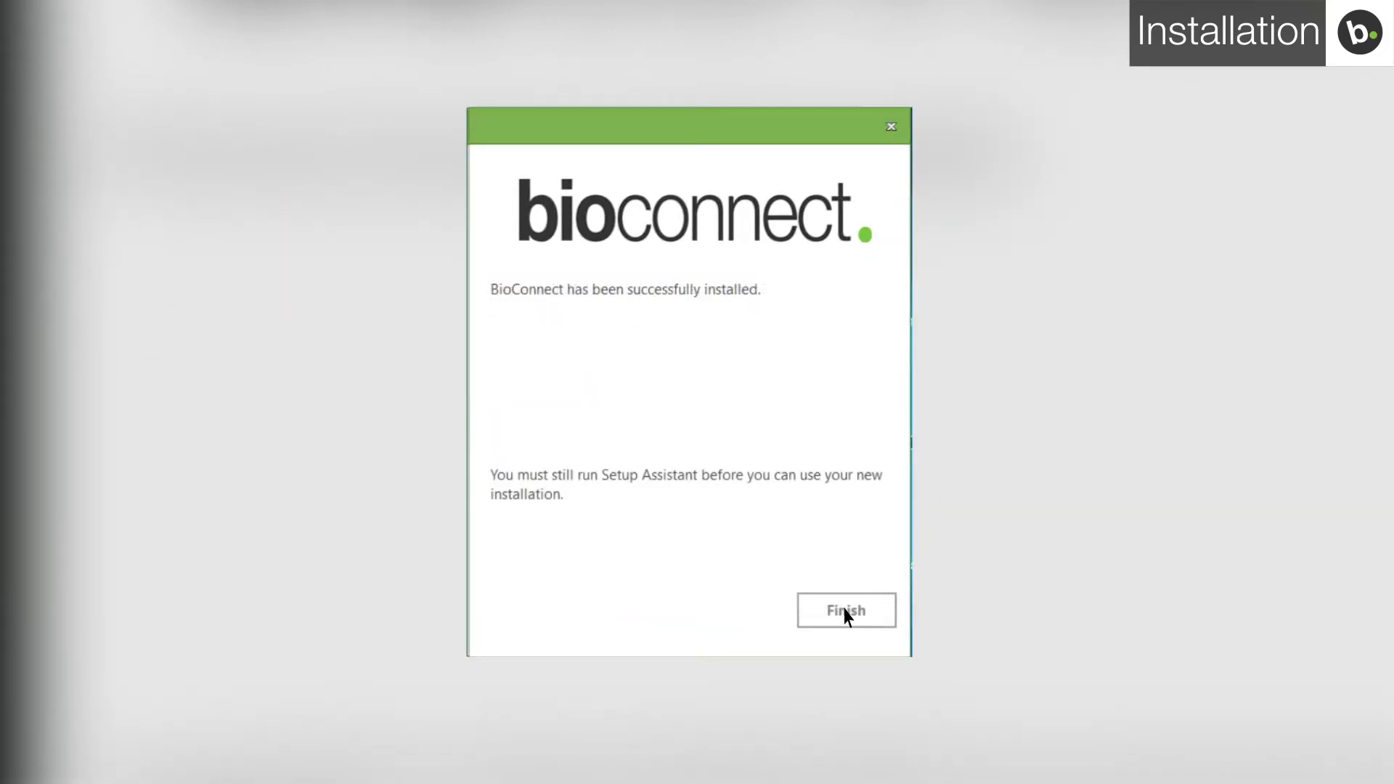
- Finish the installer and advance the Setup Assistant past Welcome and Version Updates to License Setup
left_click(845, 611)
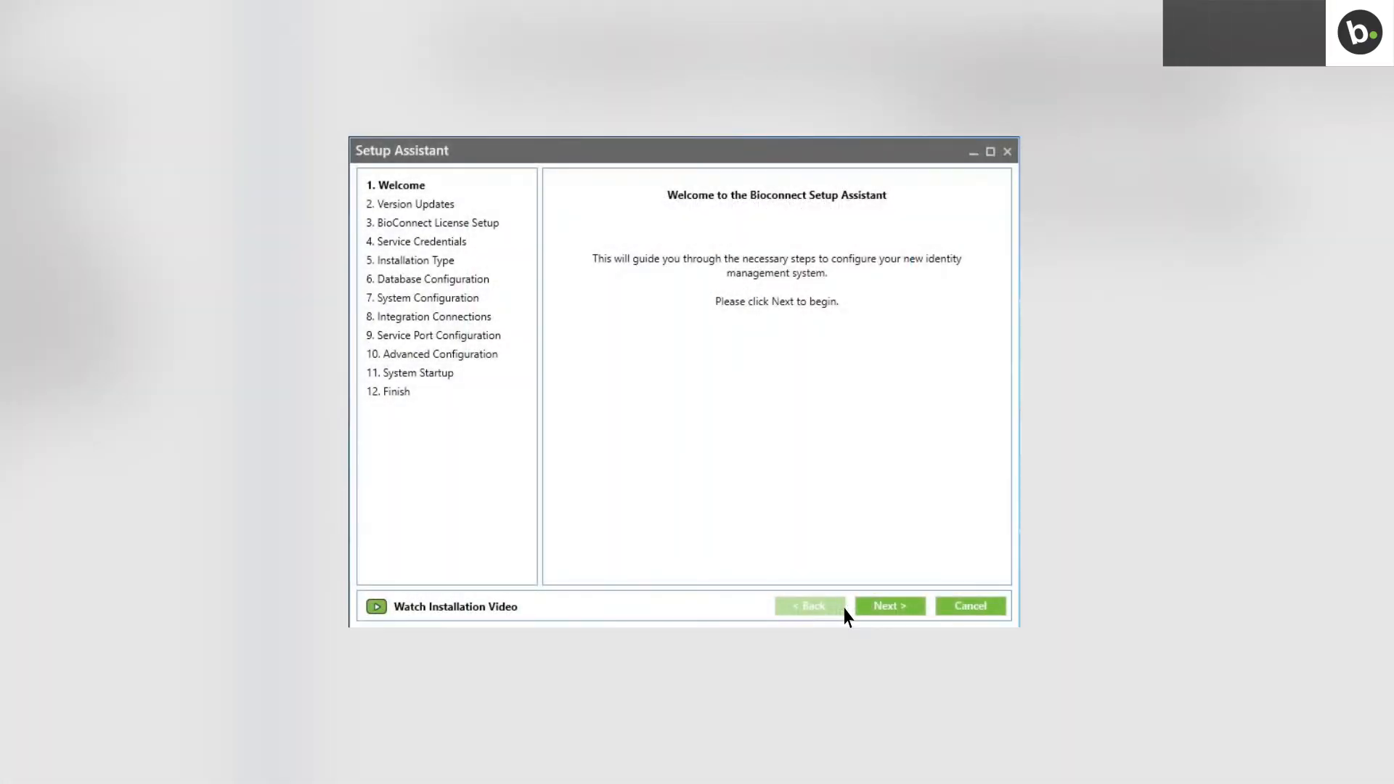
left_click(890, 608)
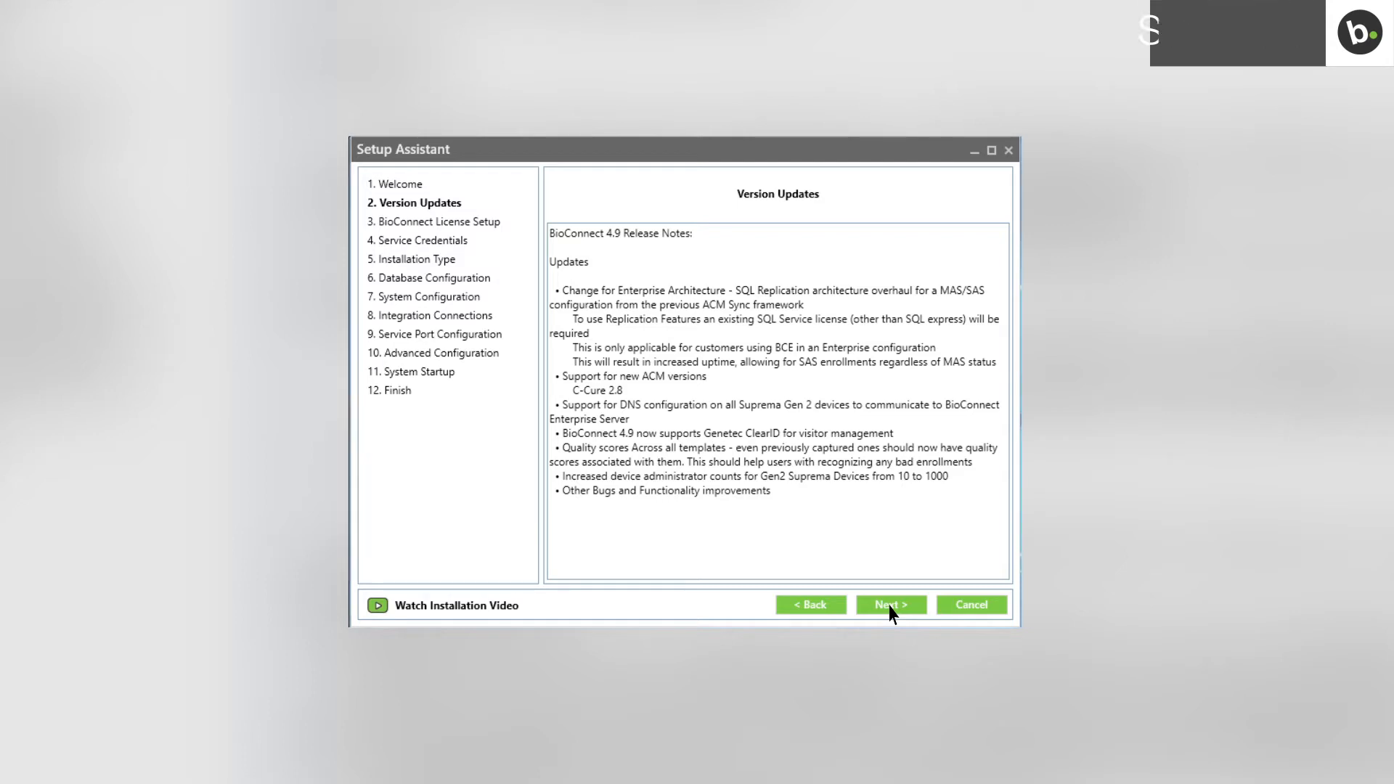
left_click(891, 607)
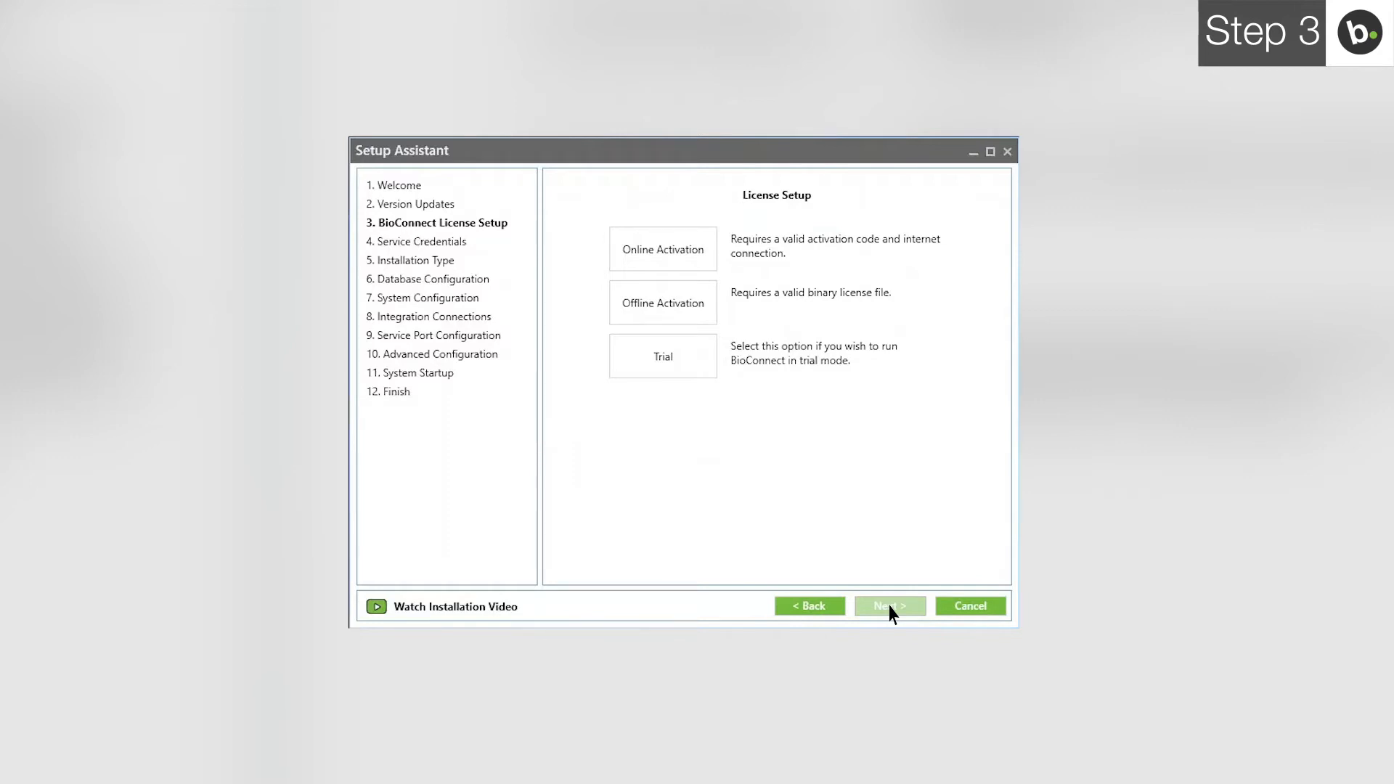
- Create a permanent one-device BioConnect_Trial license and continue to Service Credentials
left_click(690, 361)
left_click(729, 255)
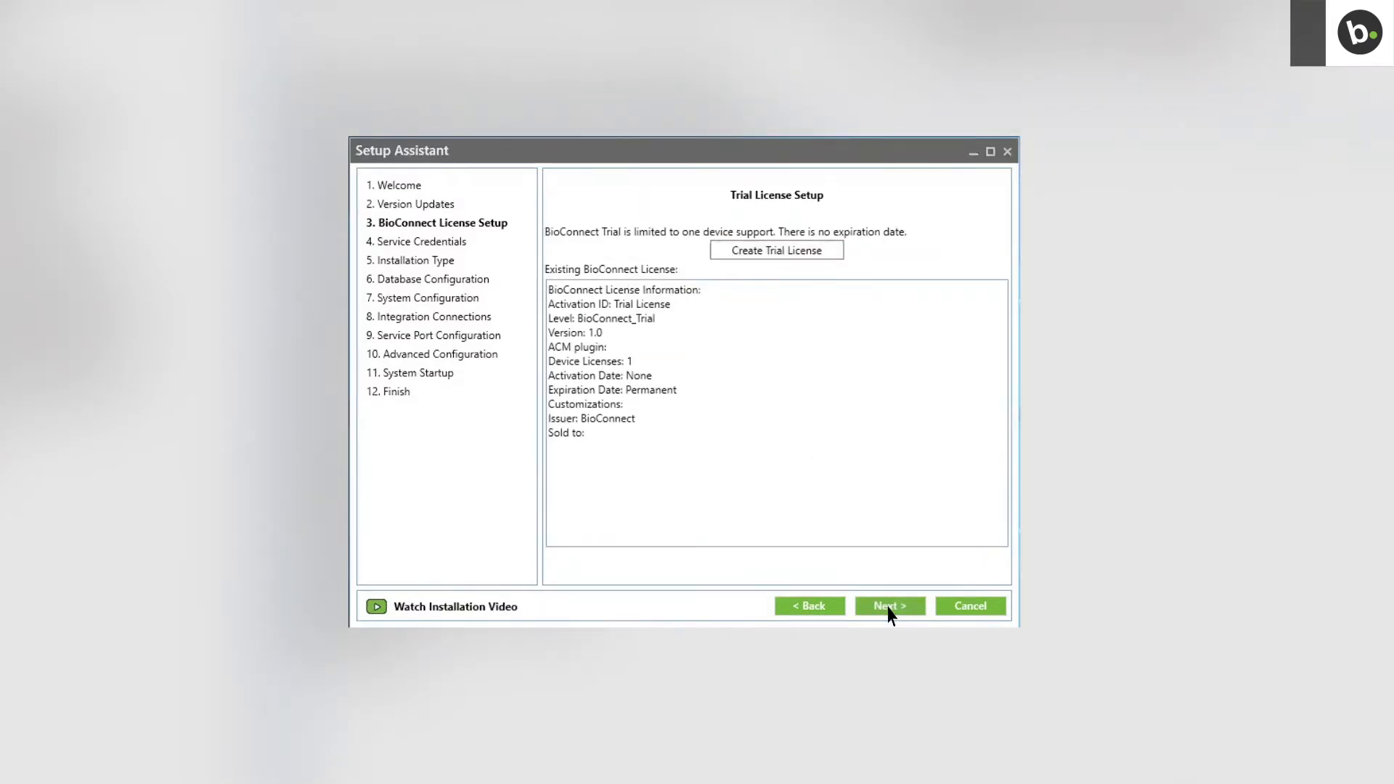
left_click(889, 607)
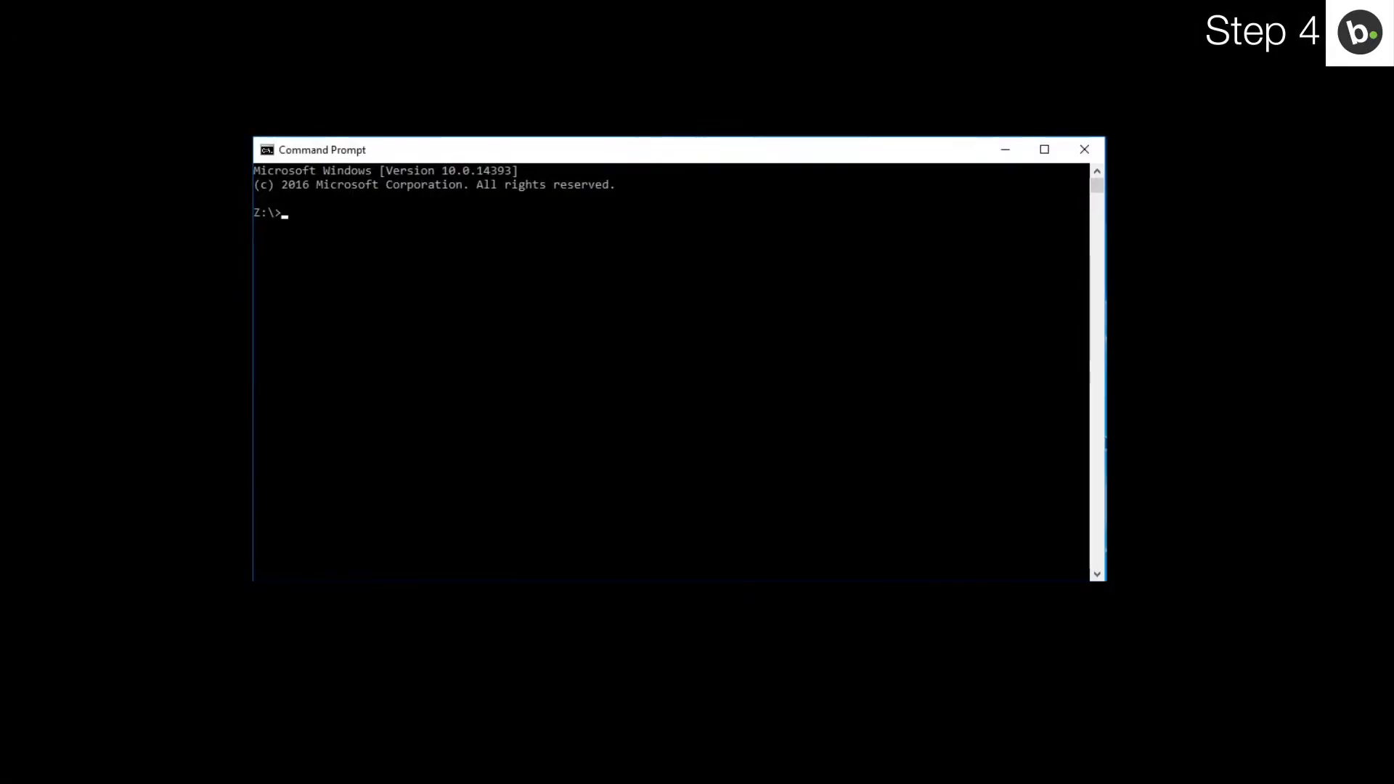
- Run whoami in Command Prompt to show the current Windows account
type("whoami")
key("Return")
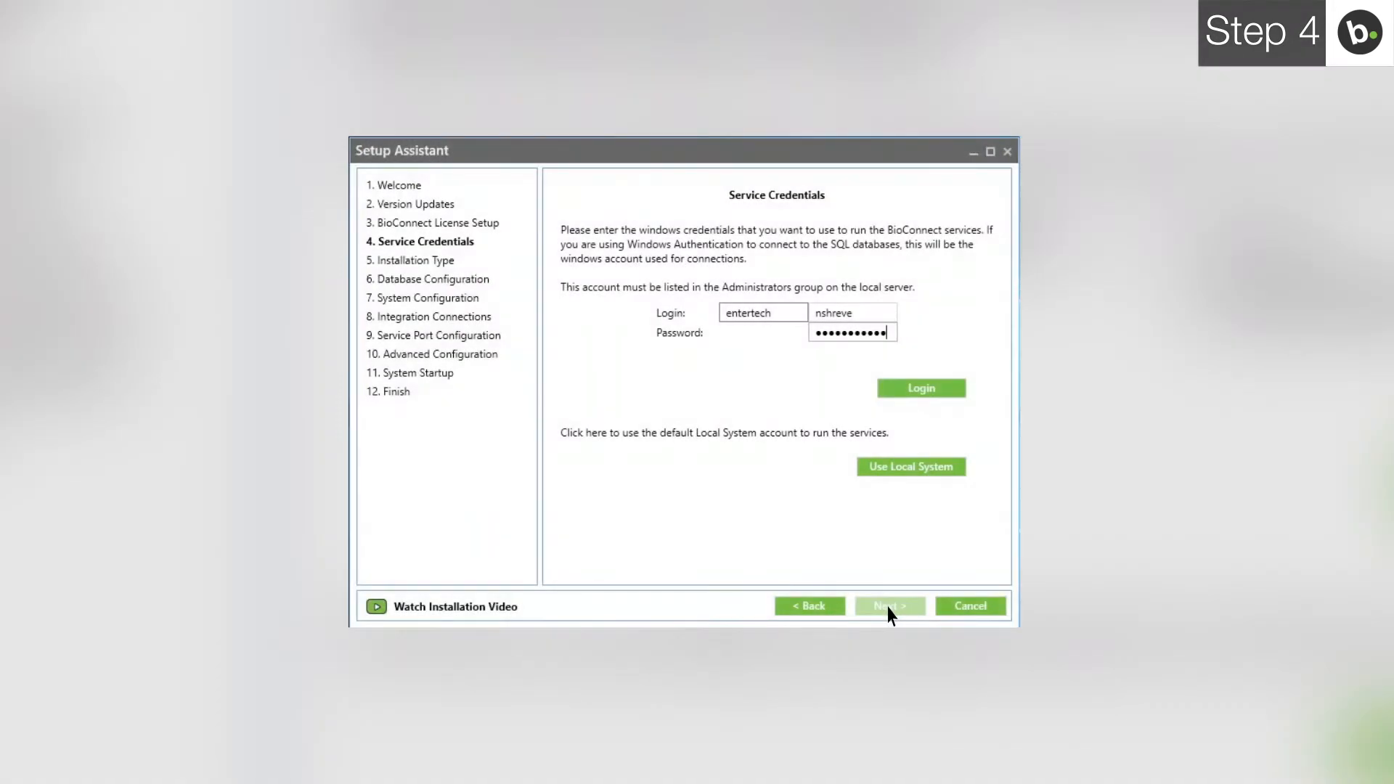
- Log in with the Windows service account, confirm the success message, and continue to Installation Type
left_click(911, 396)
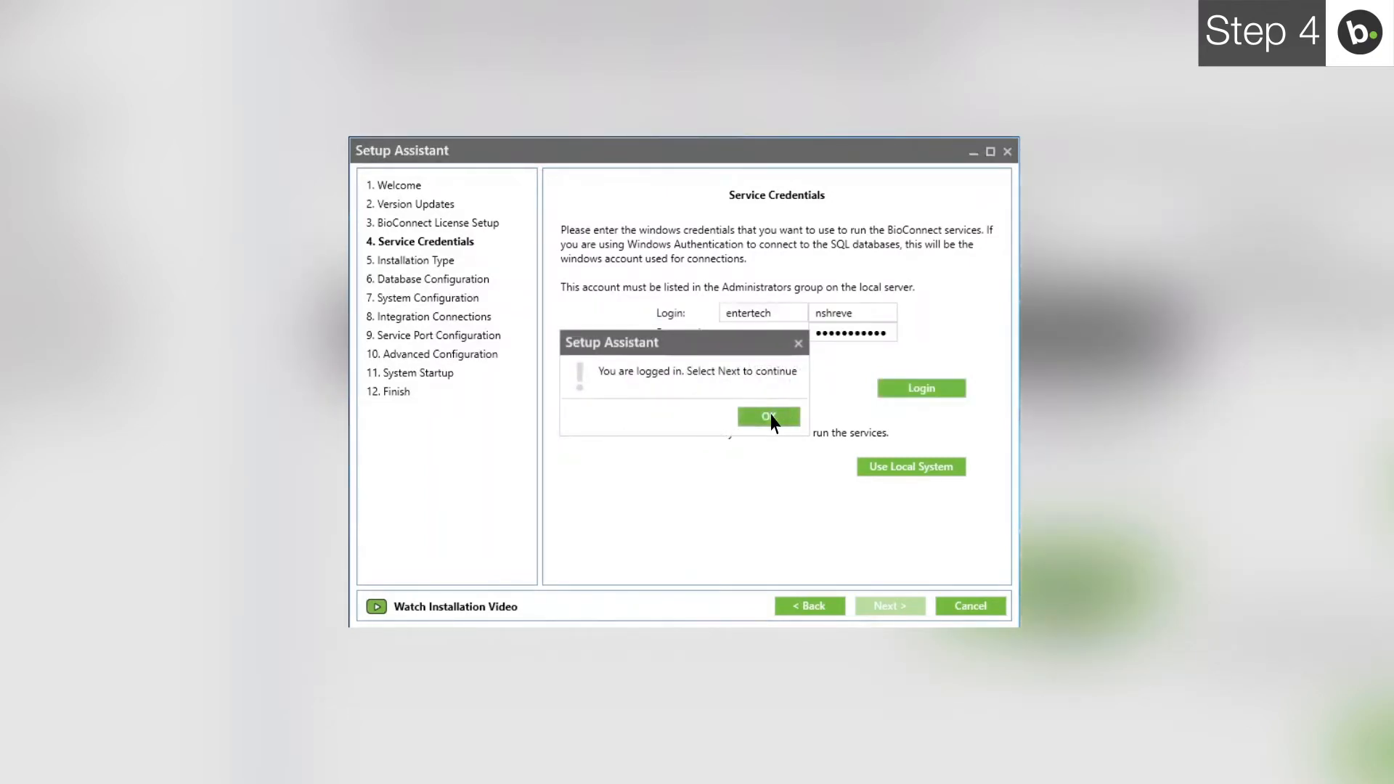
left_click(768, 417)
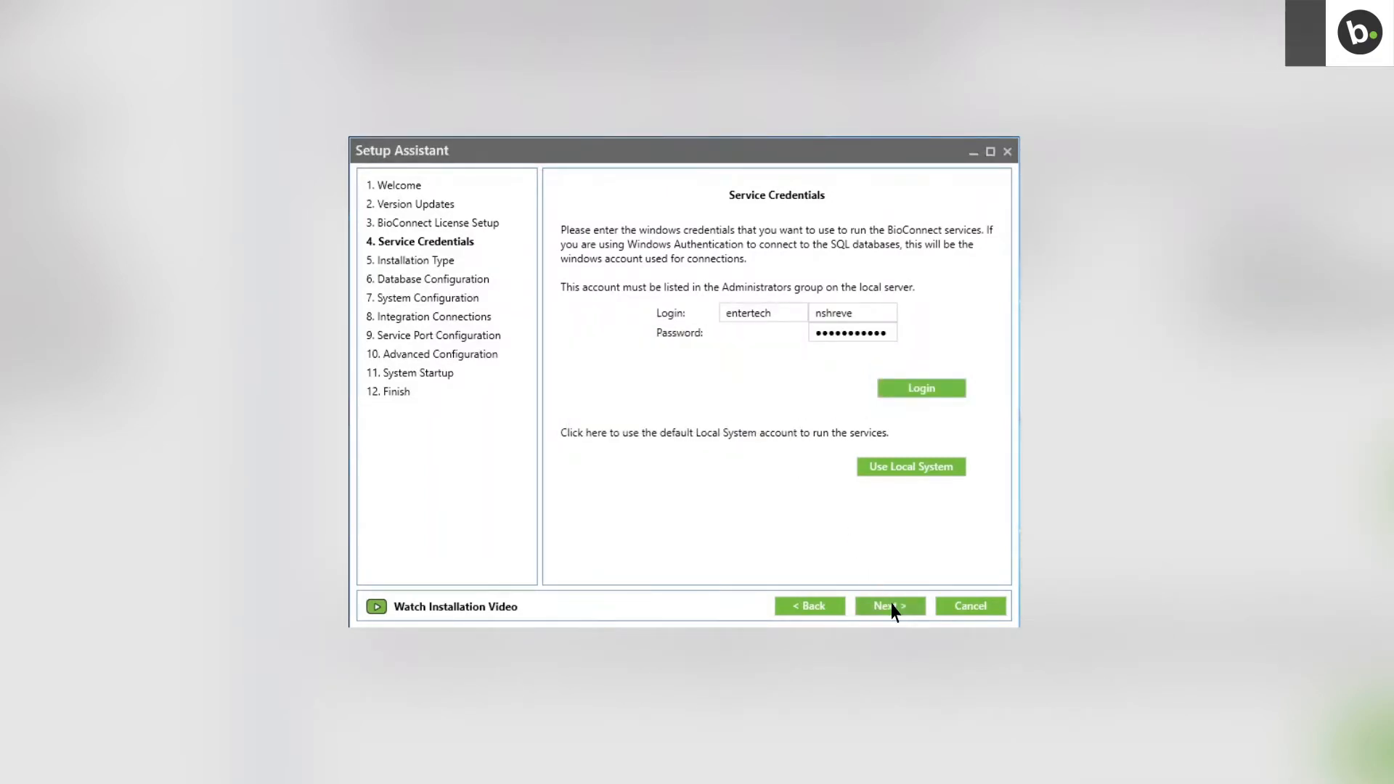
left_click(891, 607)
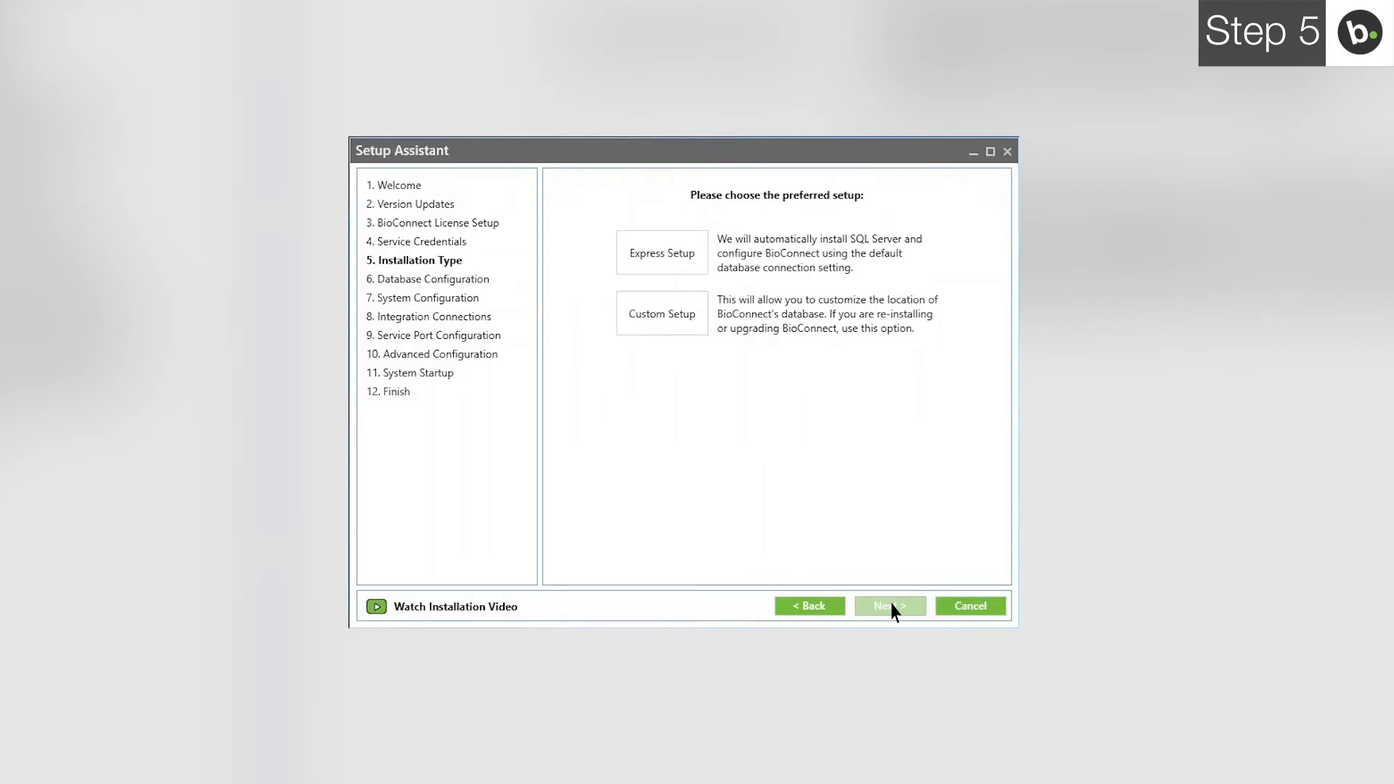
- Pick Custom Setup as the installation type
left_click(664, 320)
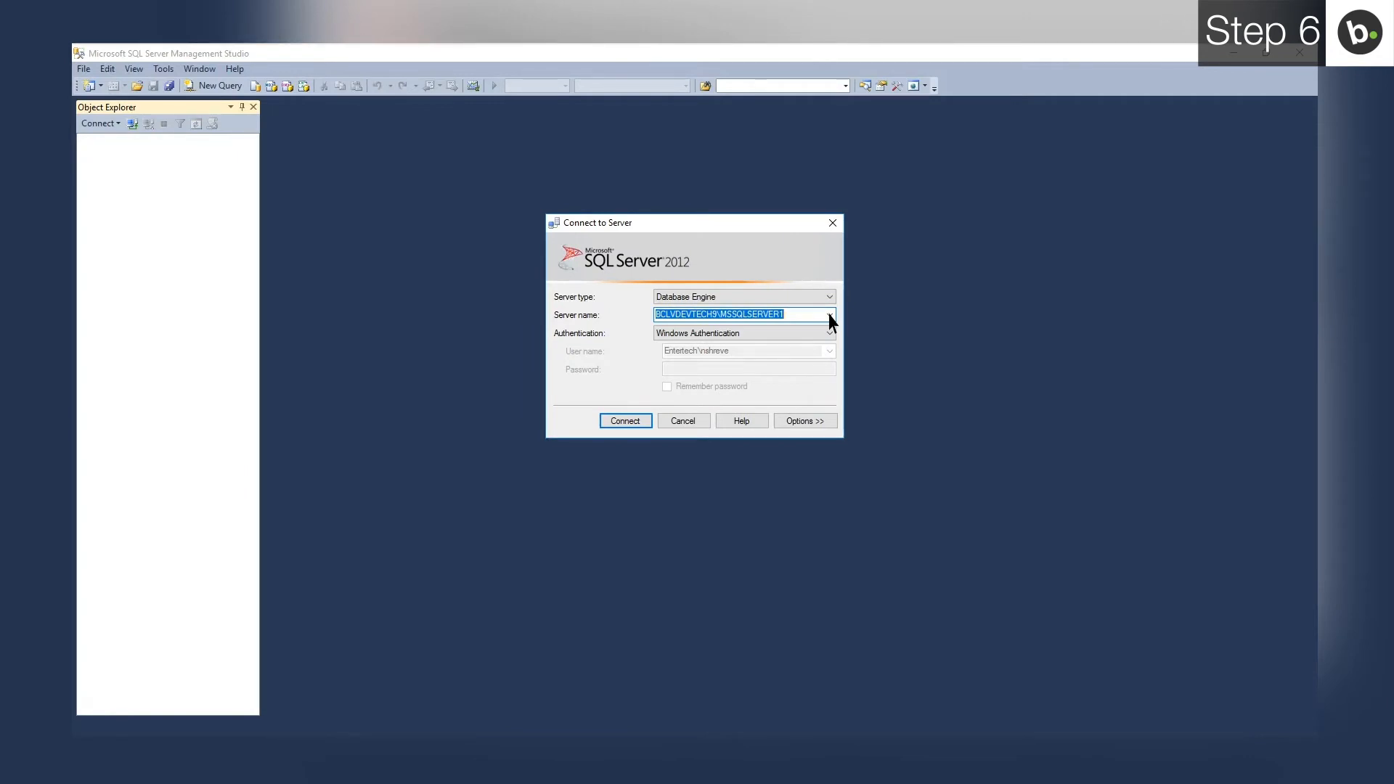
- Connect to the BCLVDEVTECH9\BIOCONNECT instance and open its server Properties
left_click(830, 316)
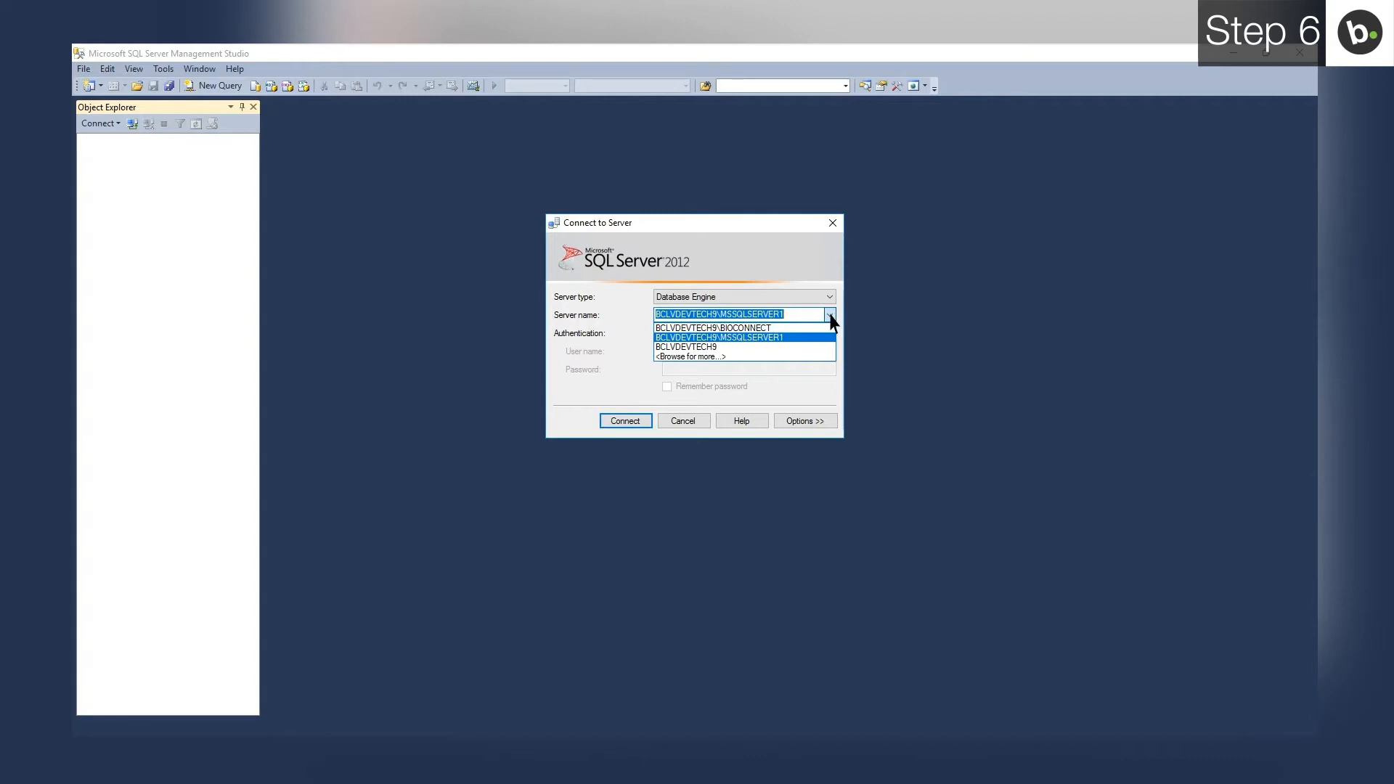
left_click(724, 327)
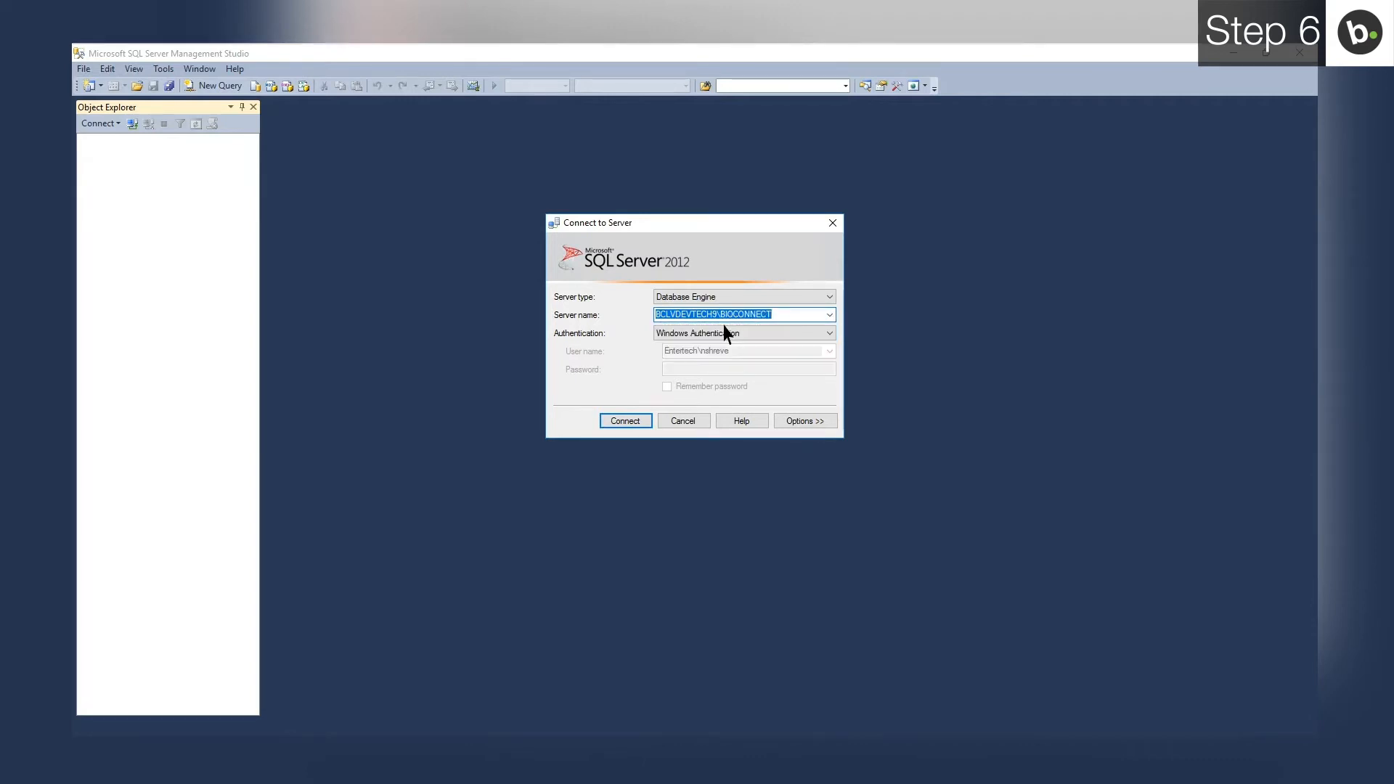
left_click(629, 422)
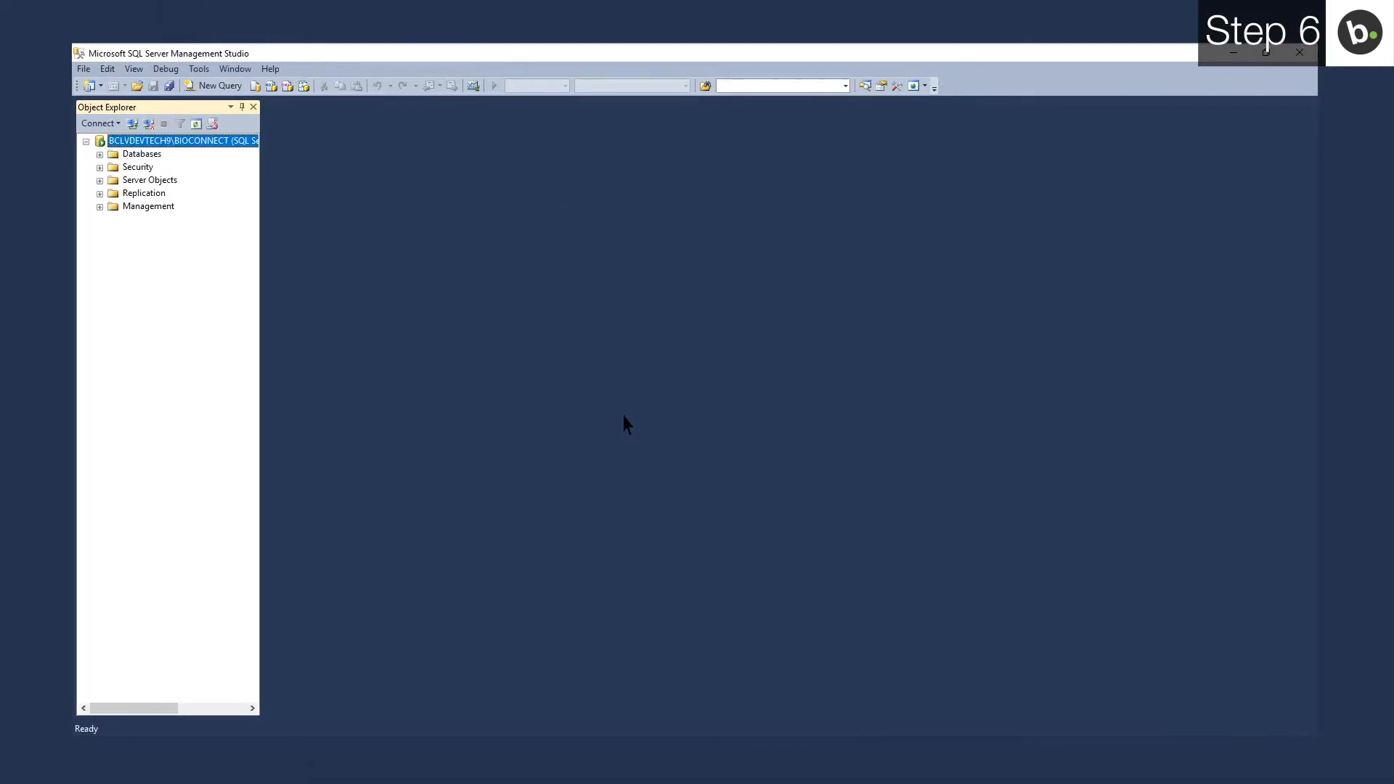
right_click(169, 143)
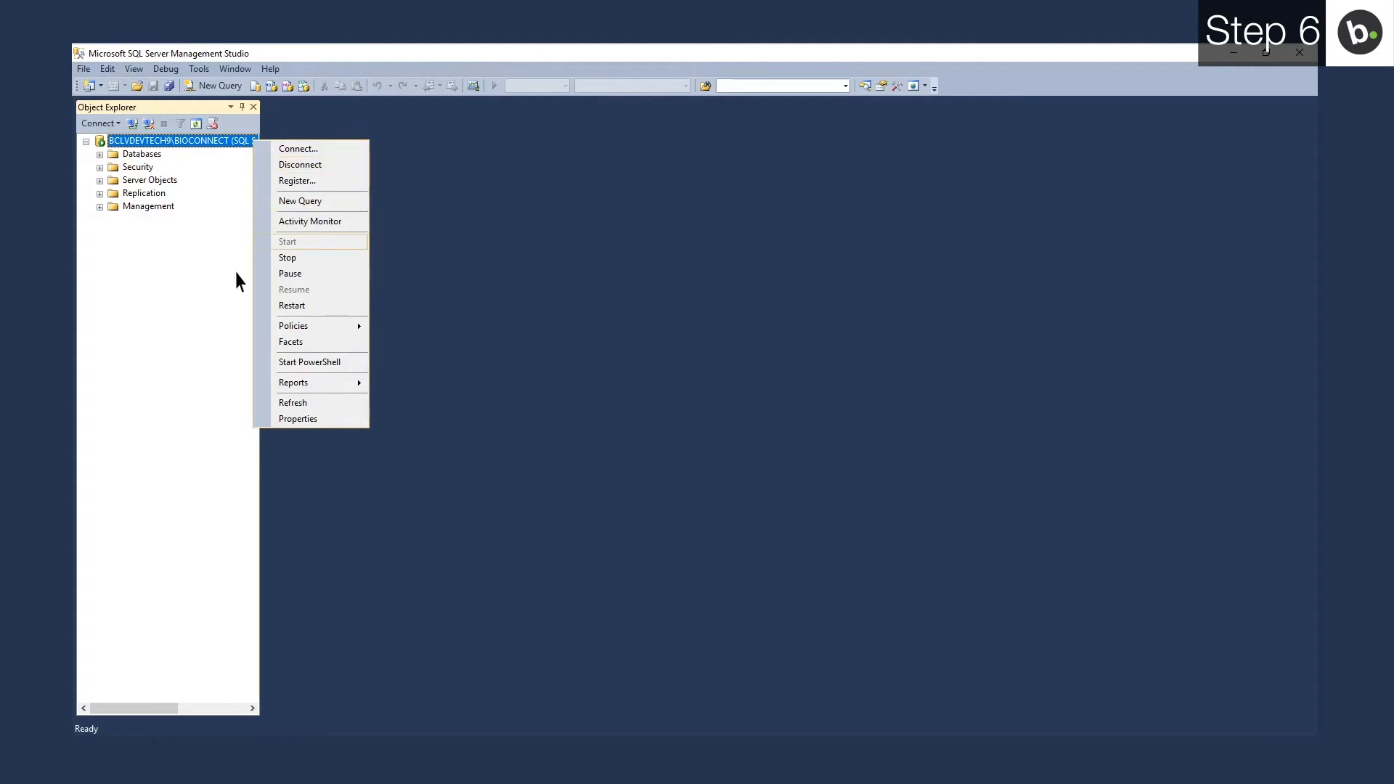
left_click(311, 420)
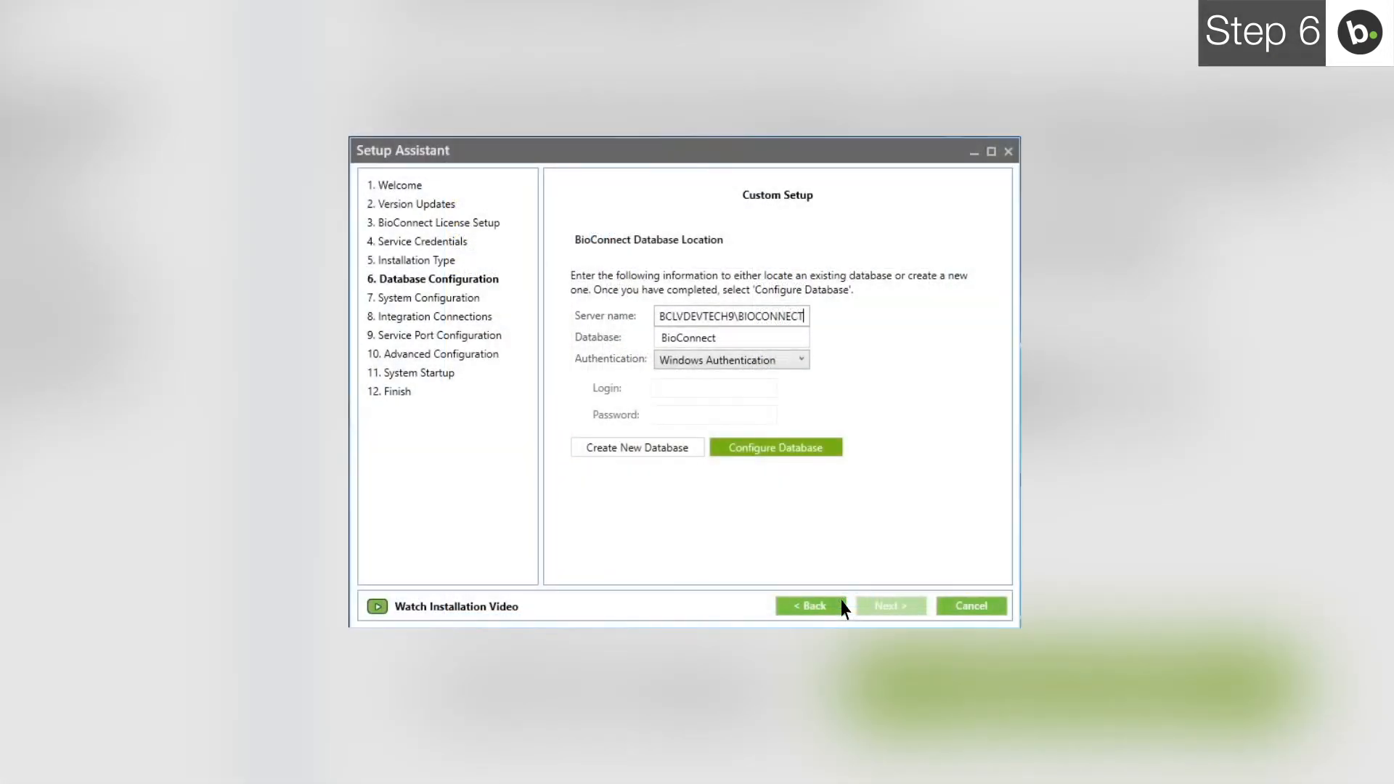
- Create and configure a new database named BioConnect5, then continue to System Configuration
left_click(717, 334)
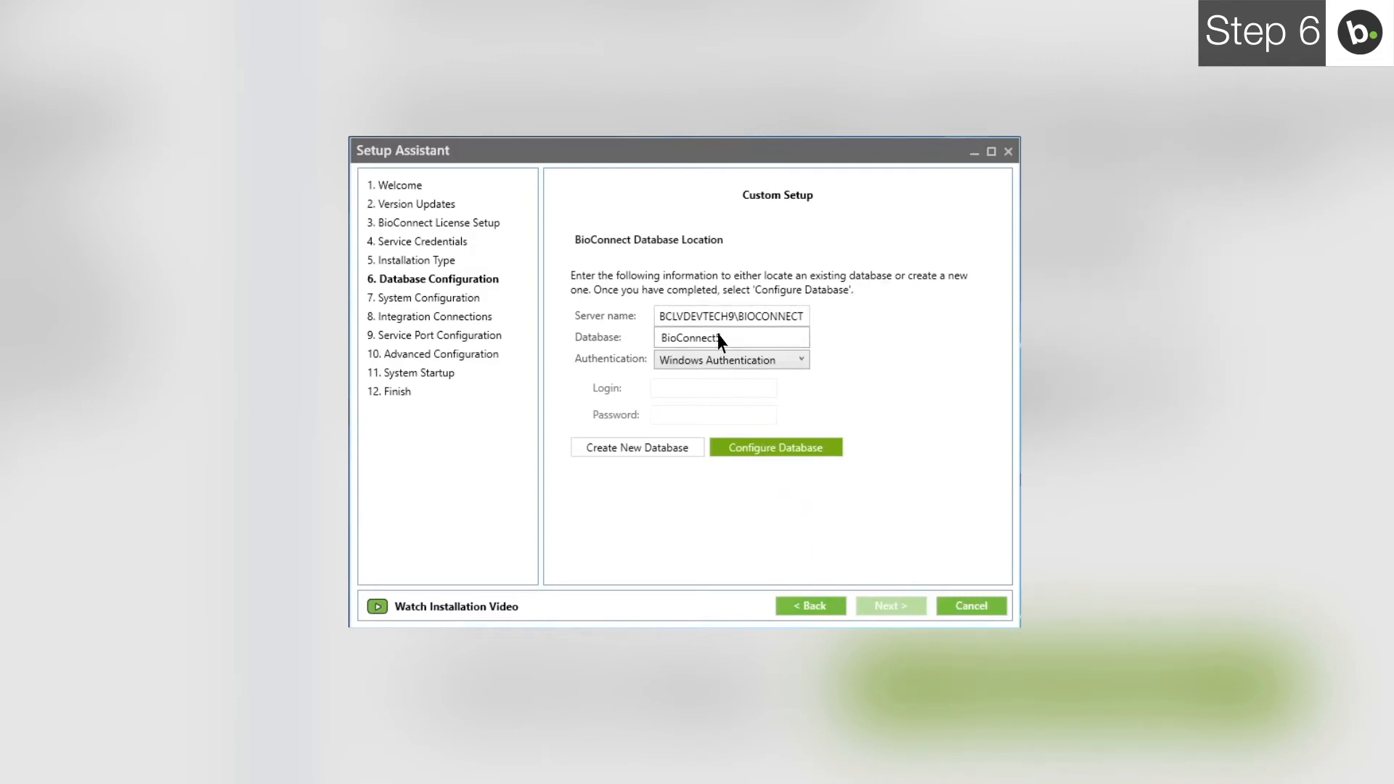
type("5")
left_click(643, 447)
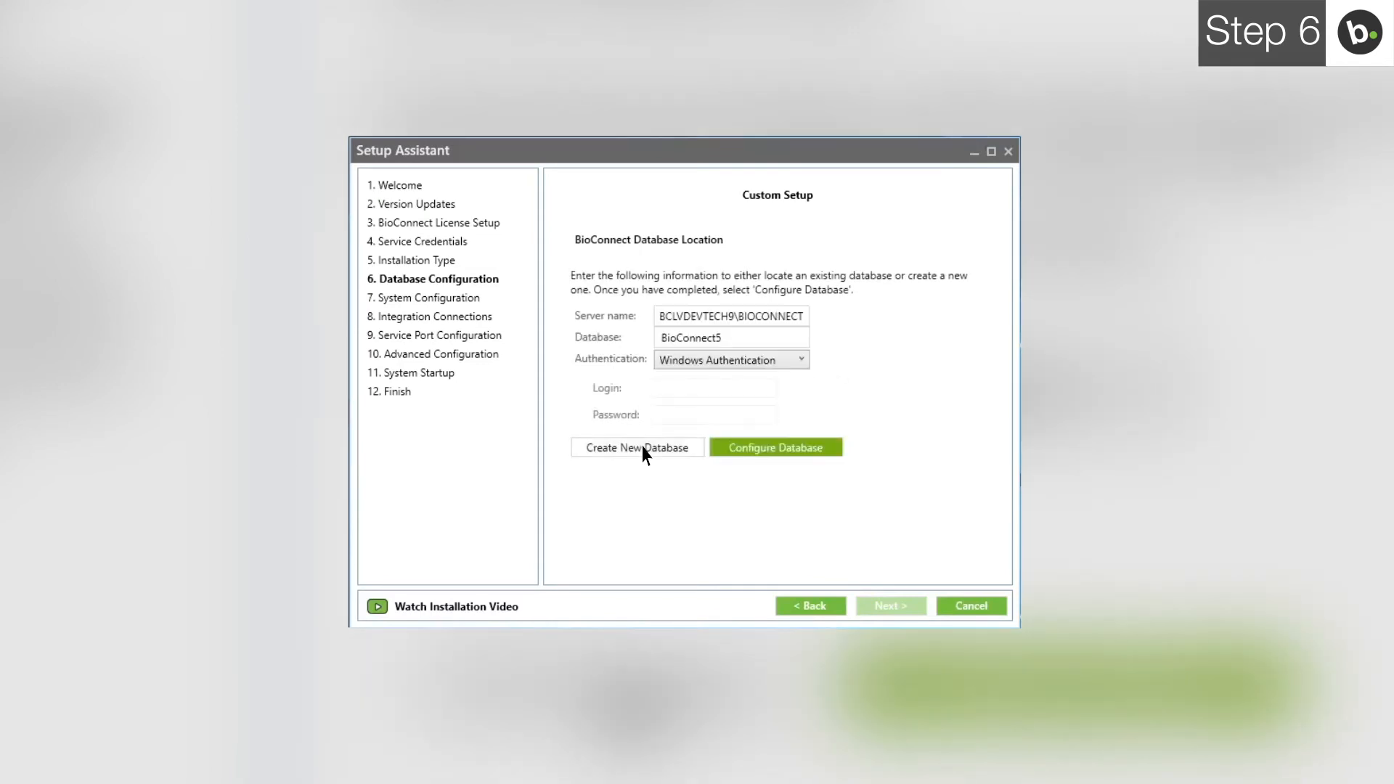
left_click(776, 450)
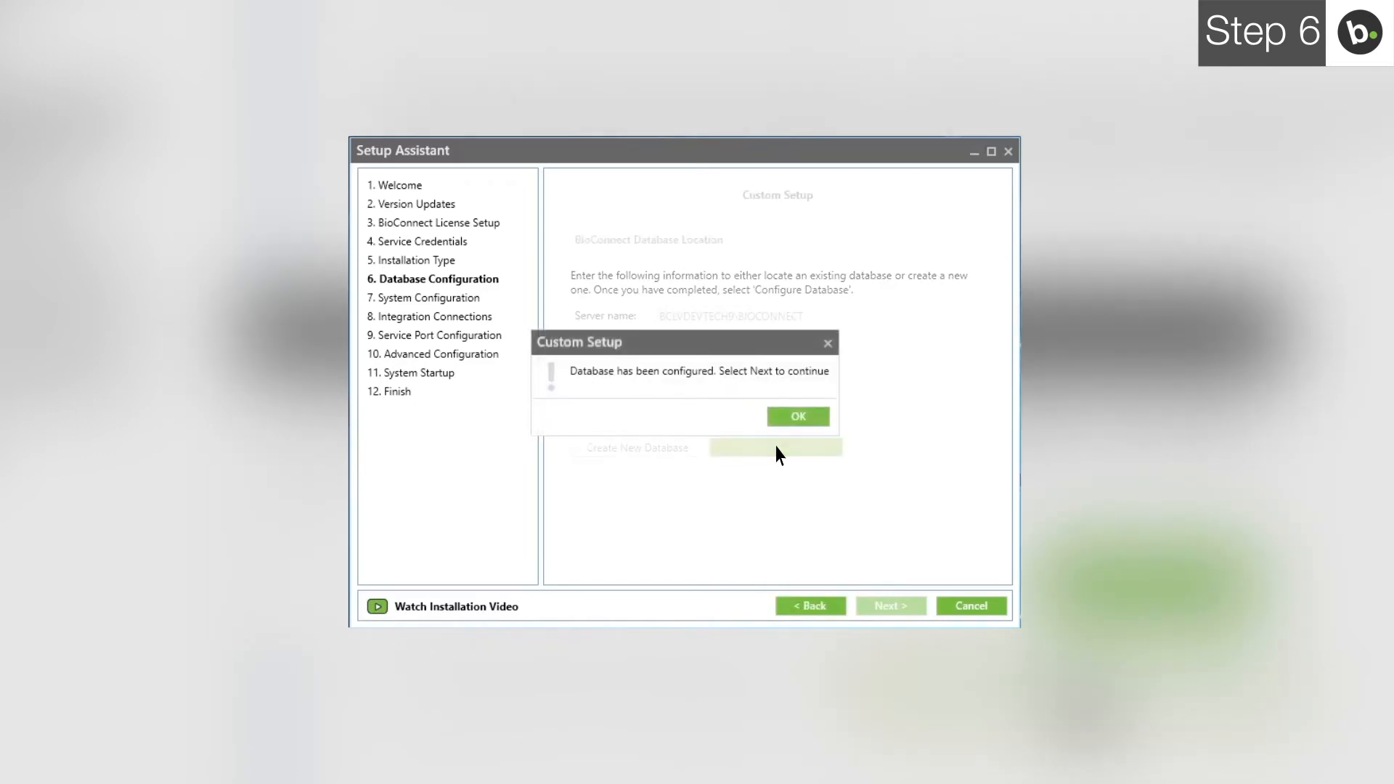
left_click(798, 417)
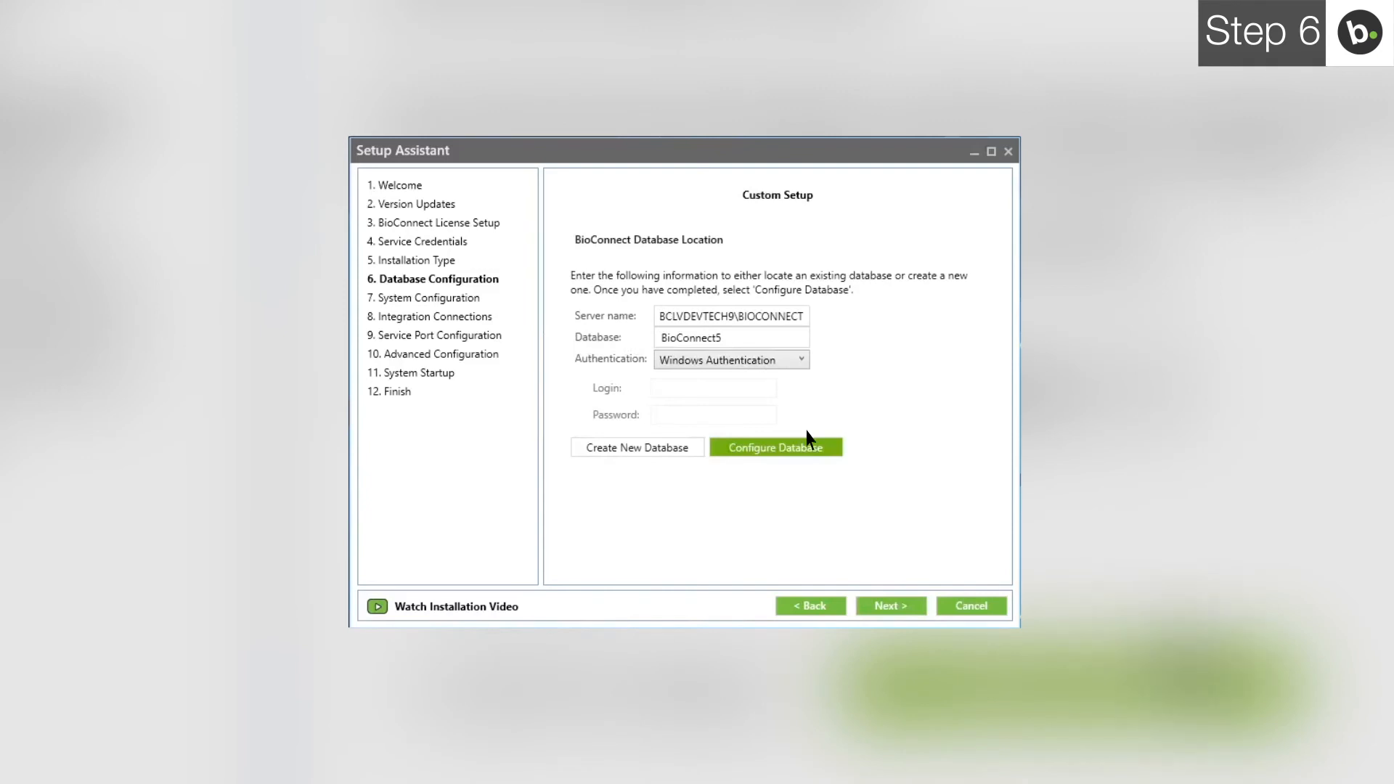
left_click(891, 606)
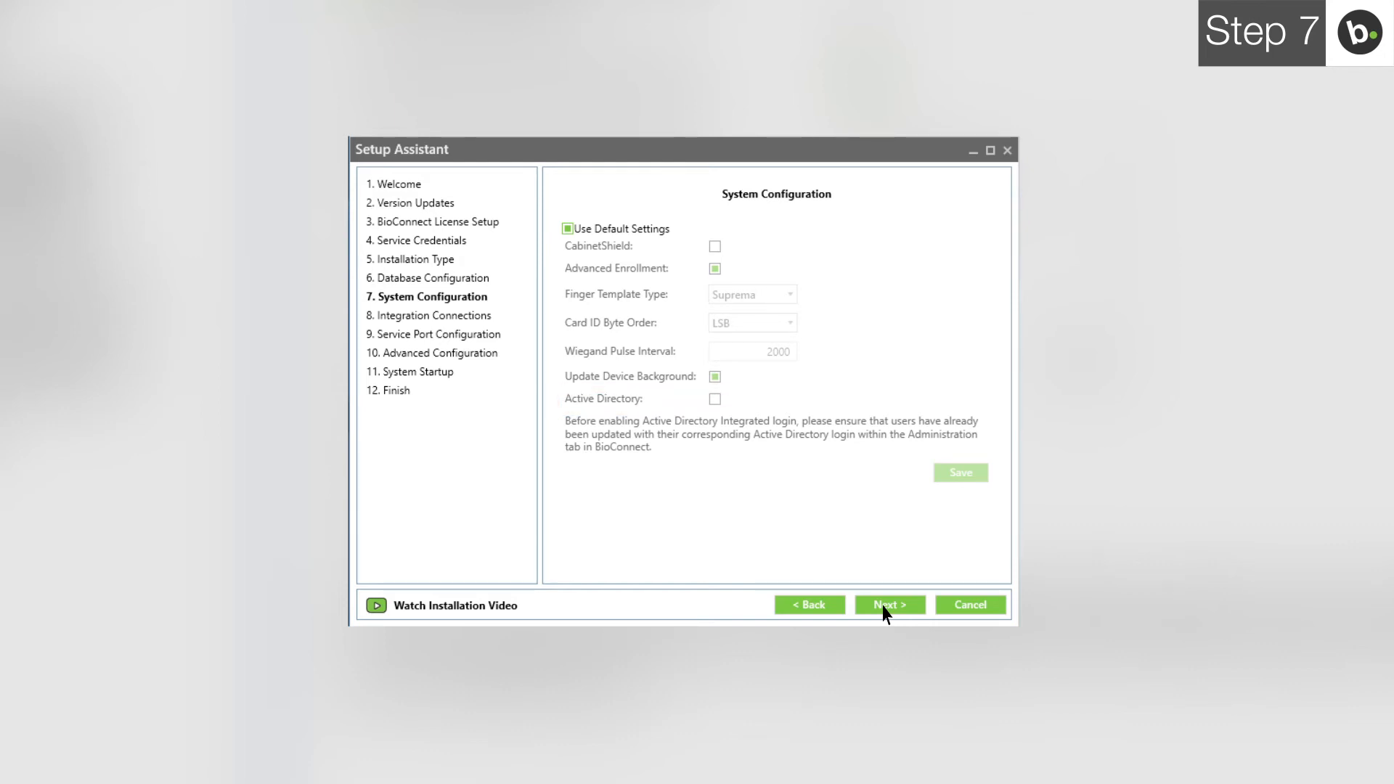
- Keep the default system settings and open the ACM Selection list on Integration Connections
left_click(886, 609)
left_click(775, 254)
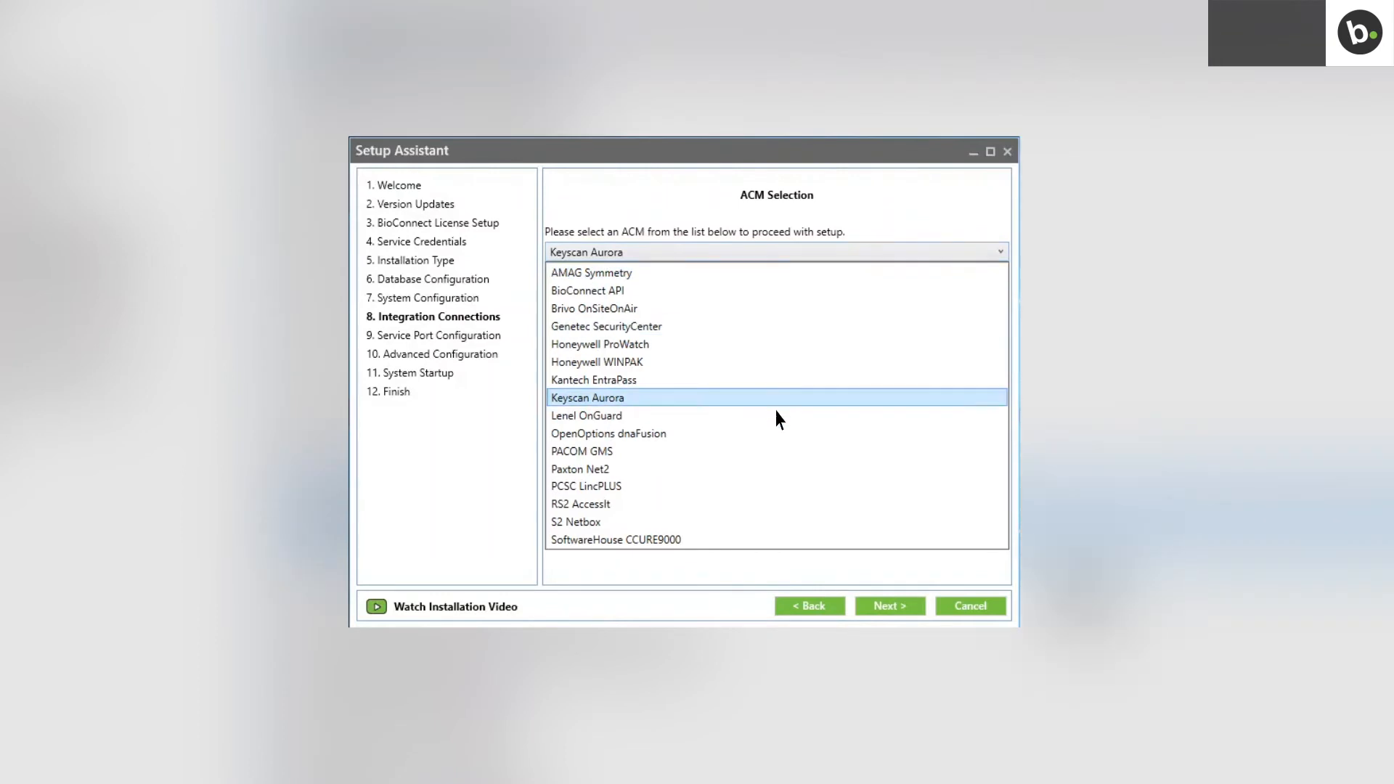
- Select Lenel OnGuard and connect to server BLDONGUARD with an SQL login, testing the database successfully
left_click(774, 416)
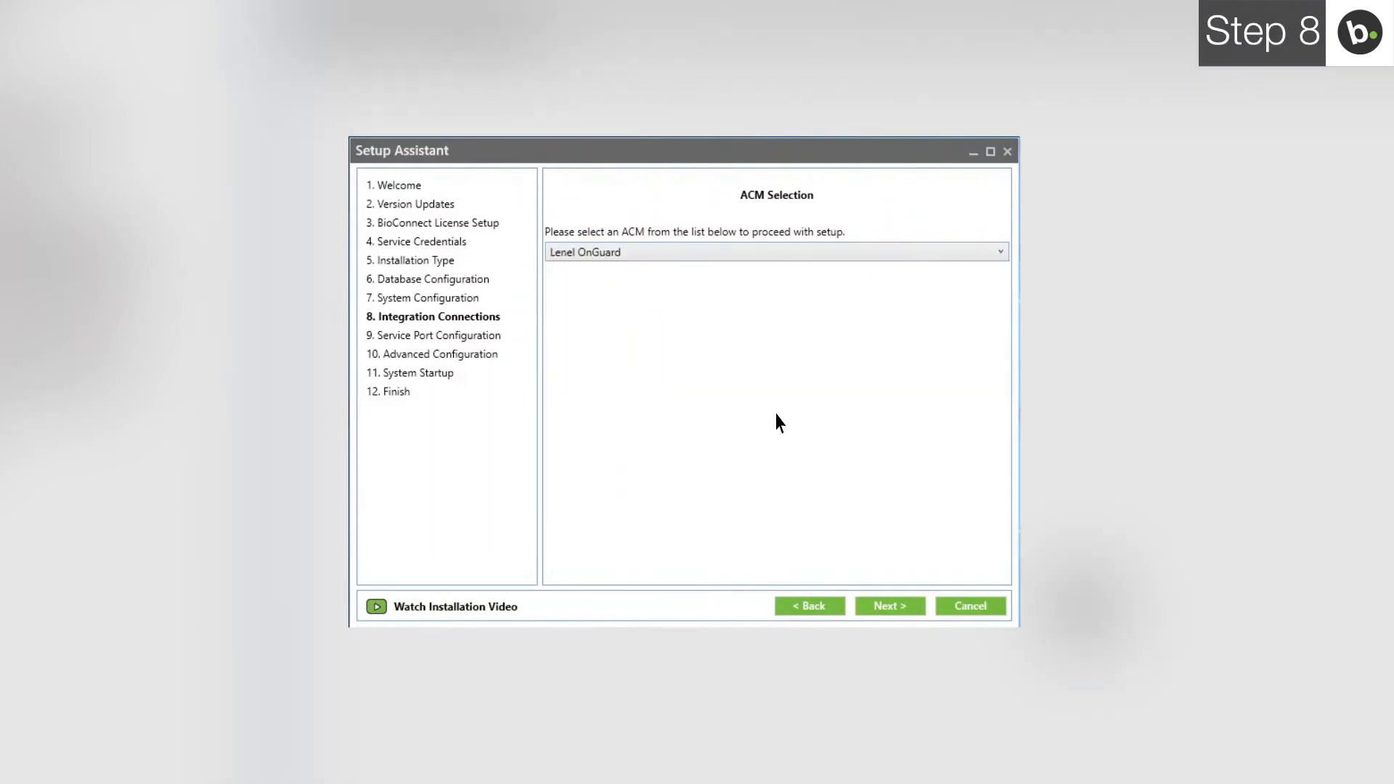
left_click(890, 605)
type("B")
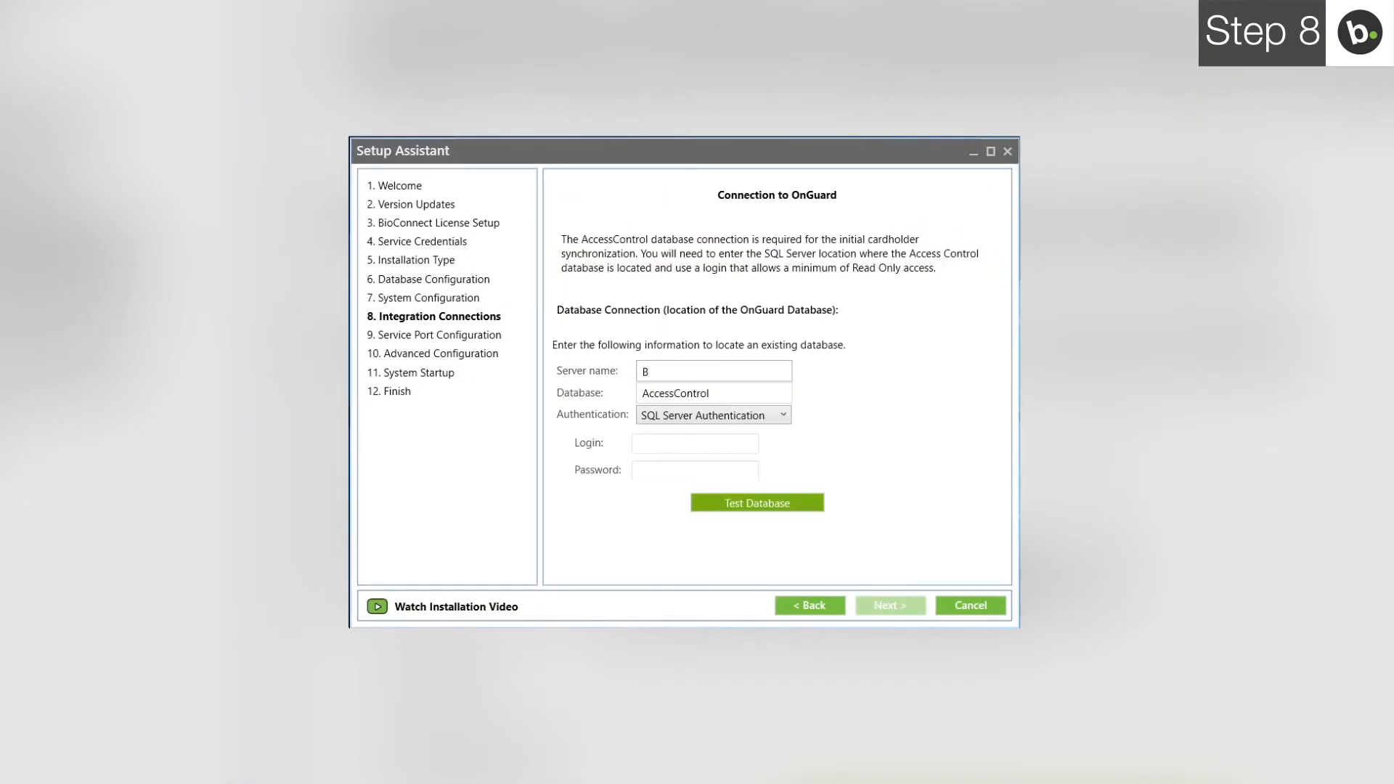
type("LDONGUARD")
left_click(695, 444)
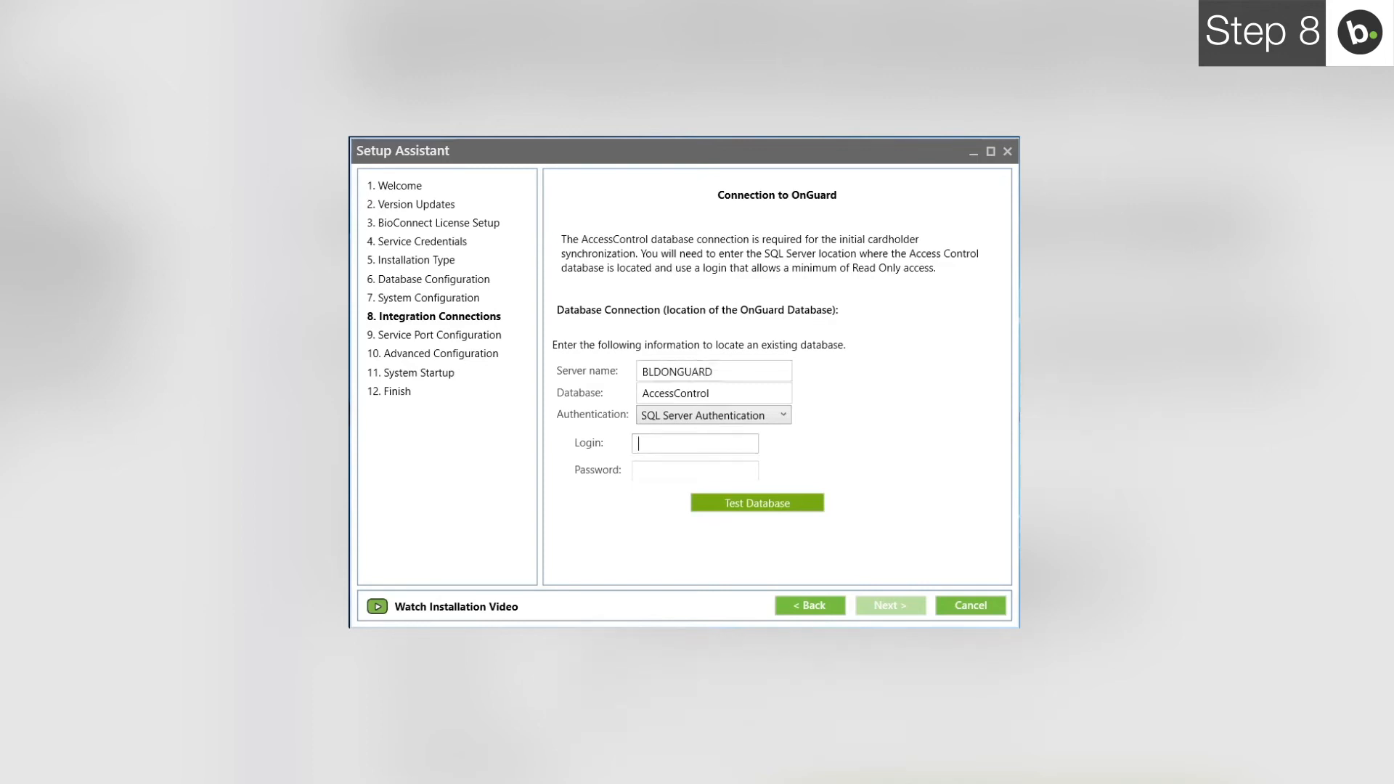
type("user")
key("Tab")
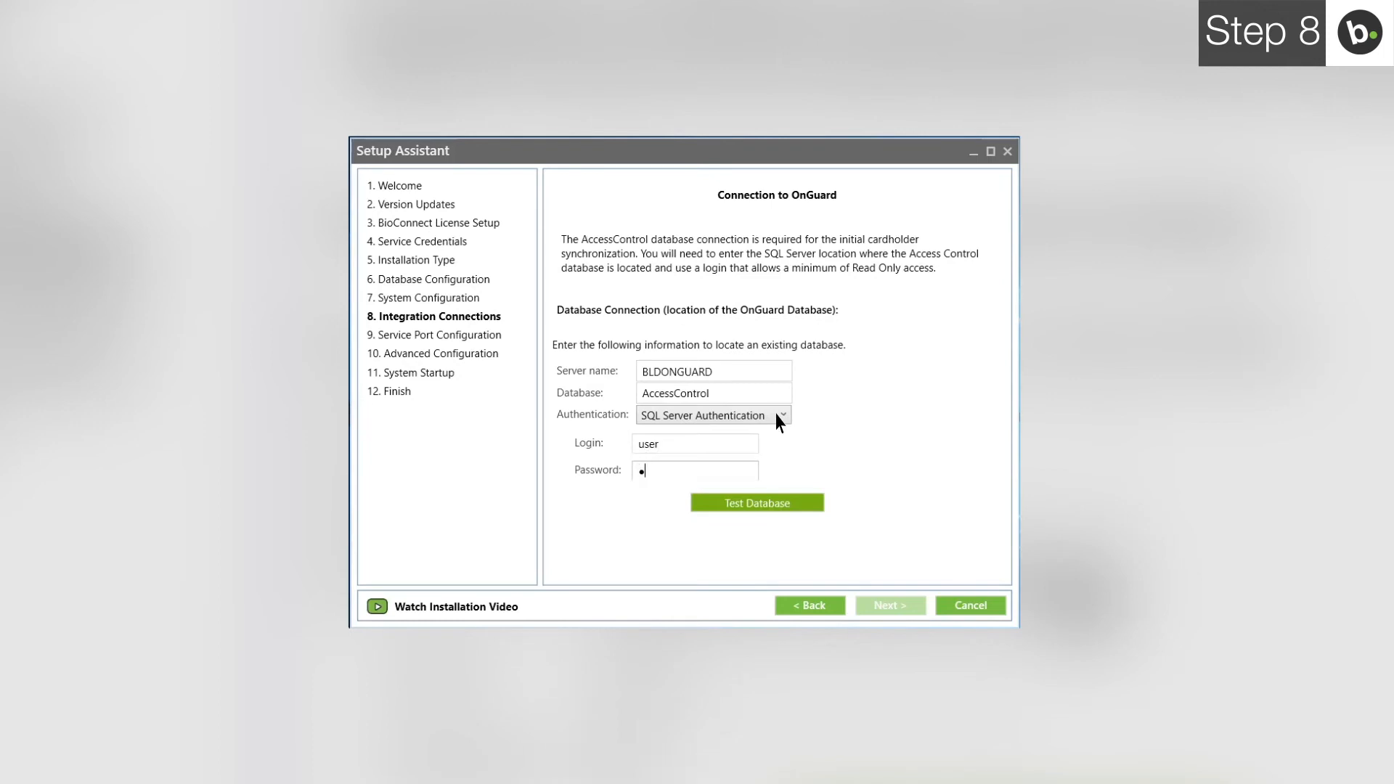
left_click(763, 504)
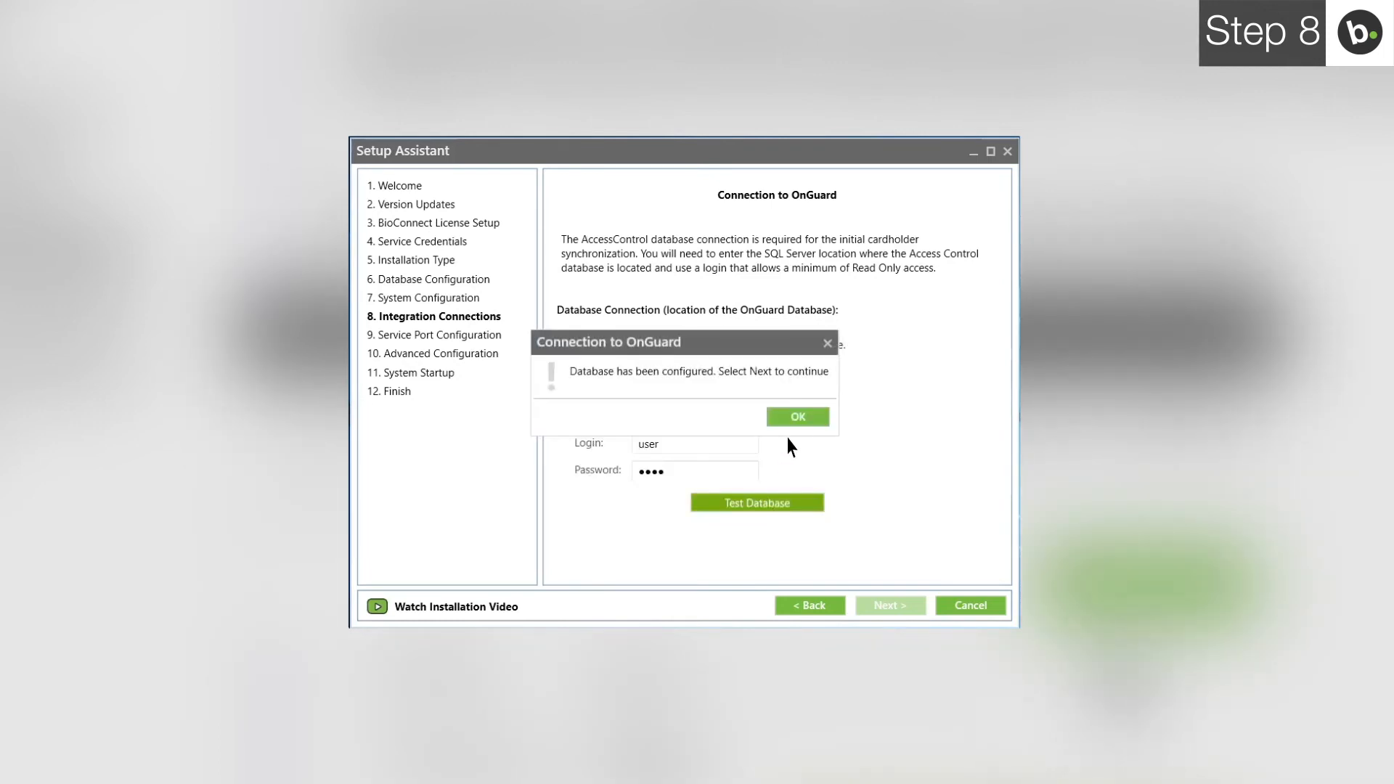
left_click(797, 418)
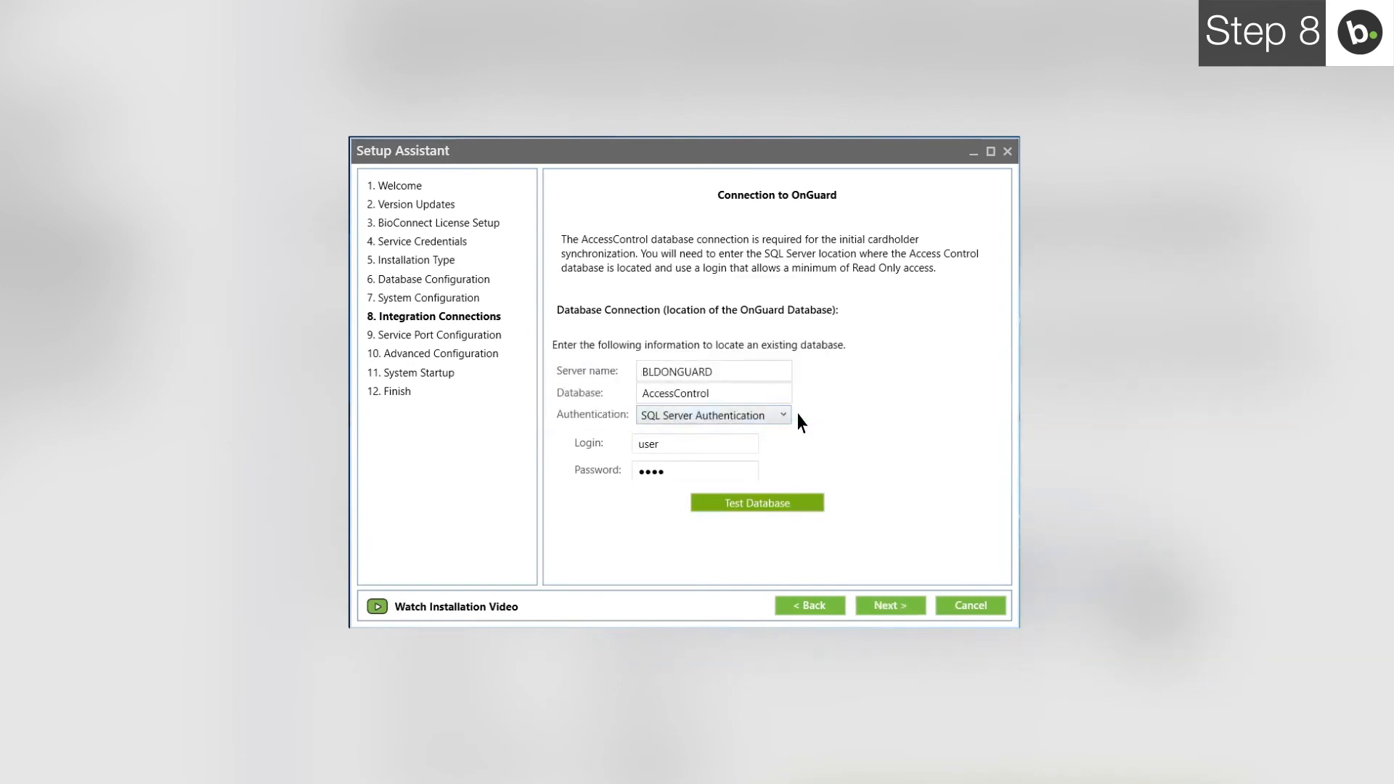
- Advance to Service Port Configuration, where Suprema Gen 2 port 51212 shows a conflict
left_click(895, 610)
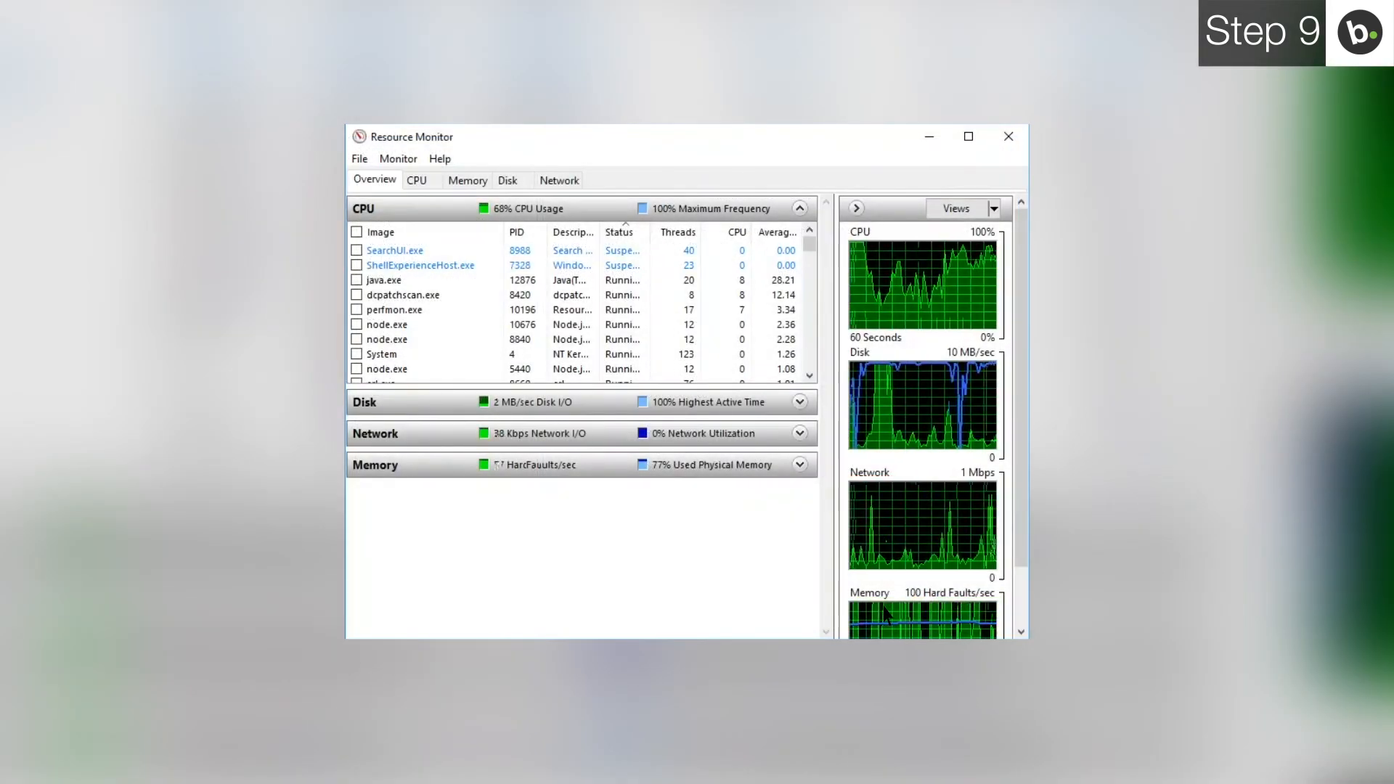
- In Resource Monitor's Network view, list listening ports to trace port 51212 to biostar-server.exe
left_click(559, 181)
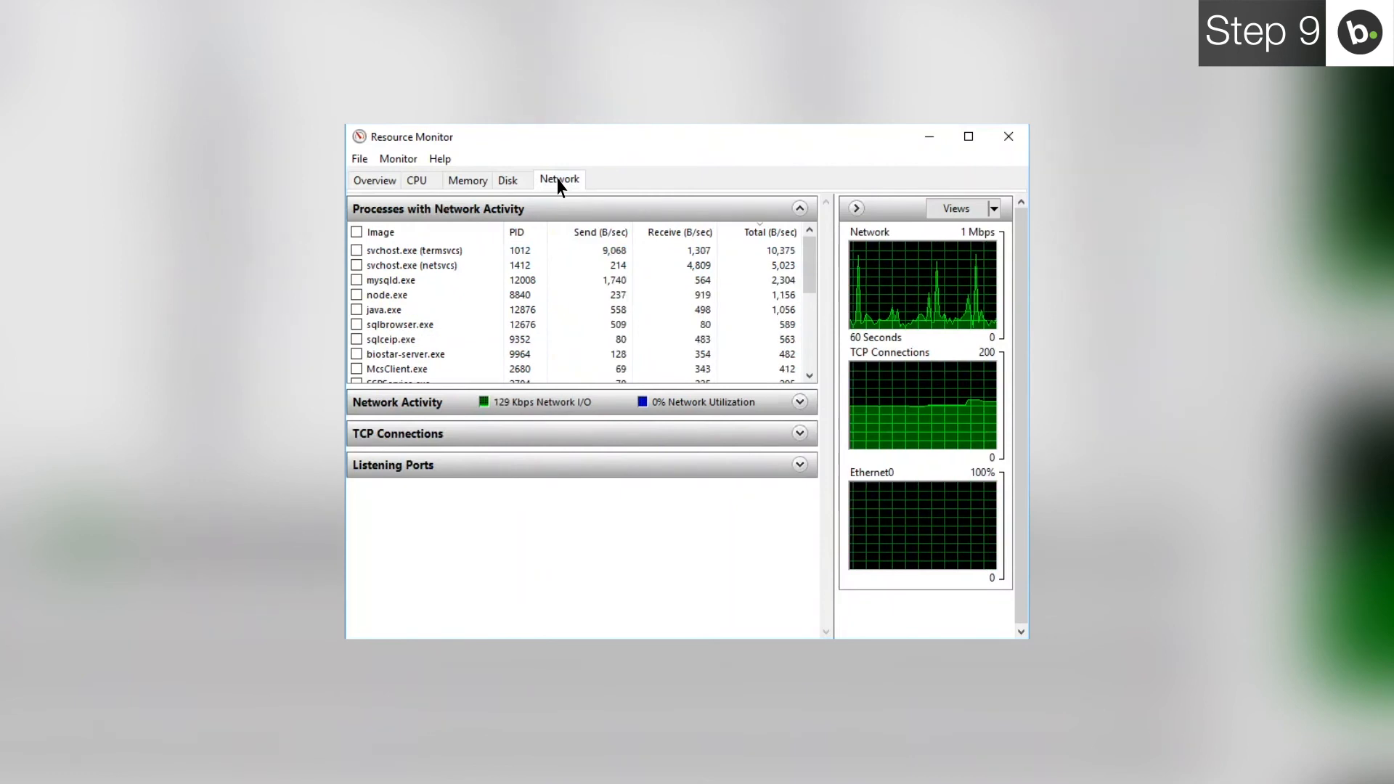
left_click(558, 465)
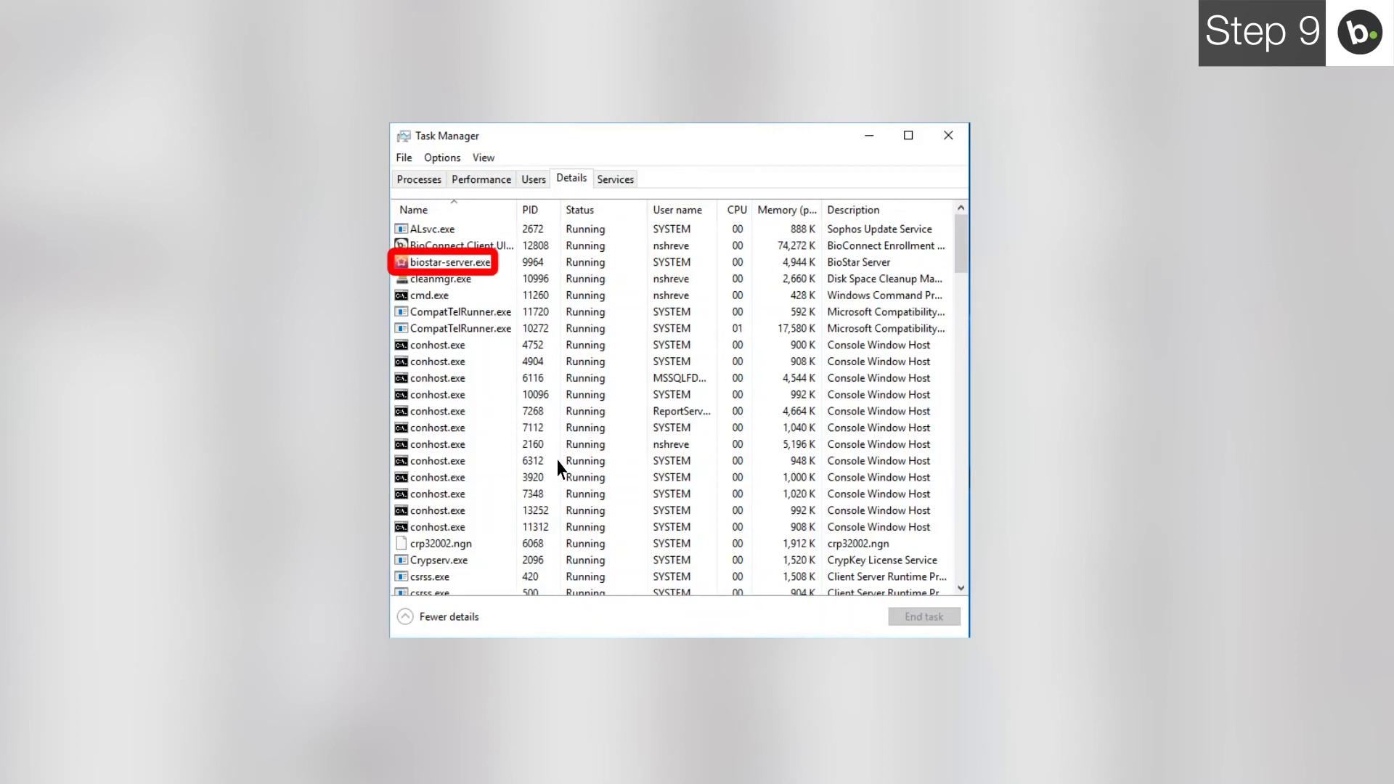
- End the biostar-server.exe process (PID 9964) in Task Manager
left_click(477, 264)
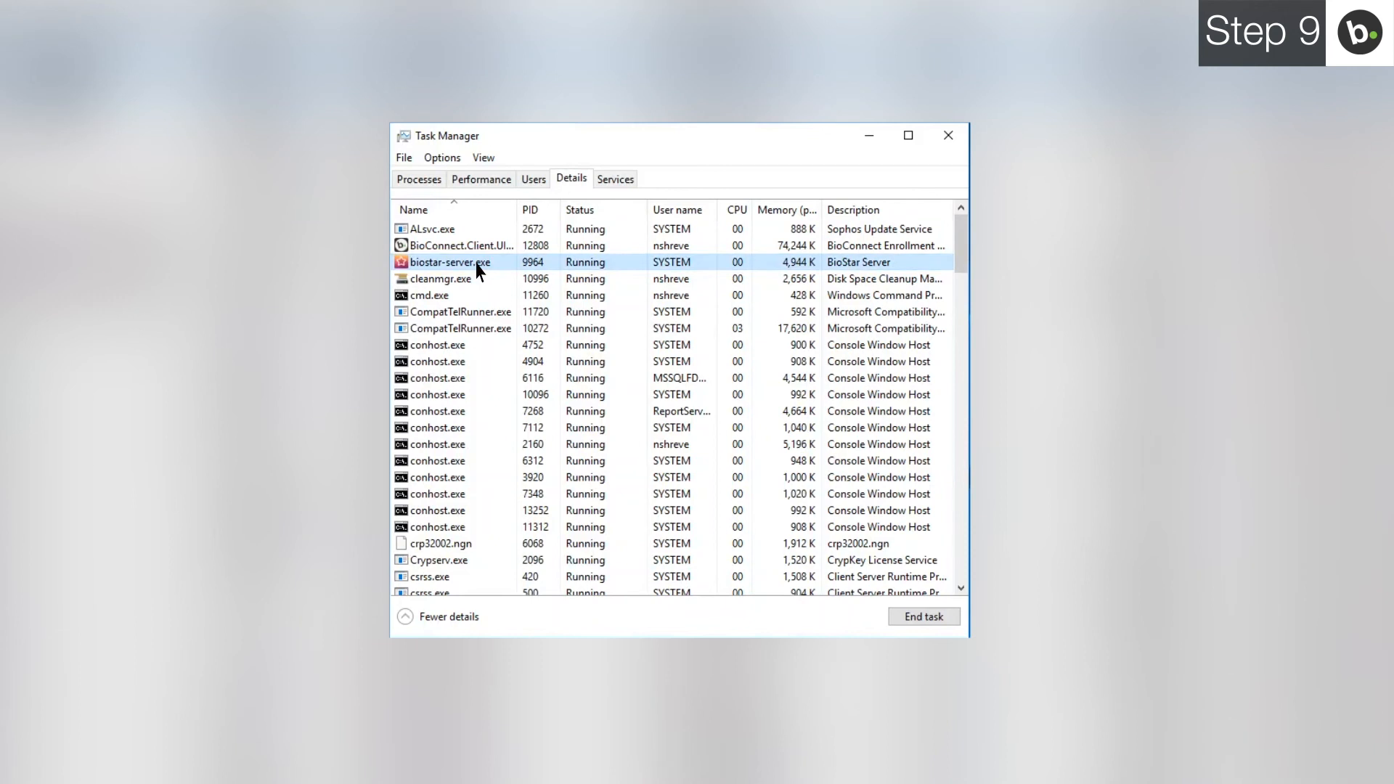
left_click(924, 616)
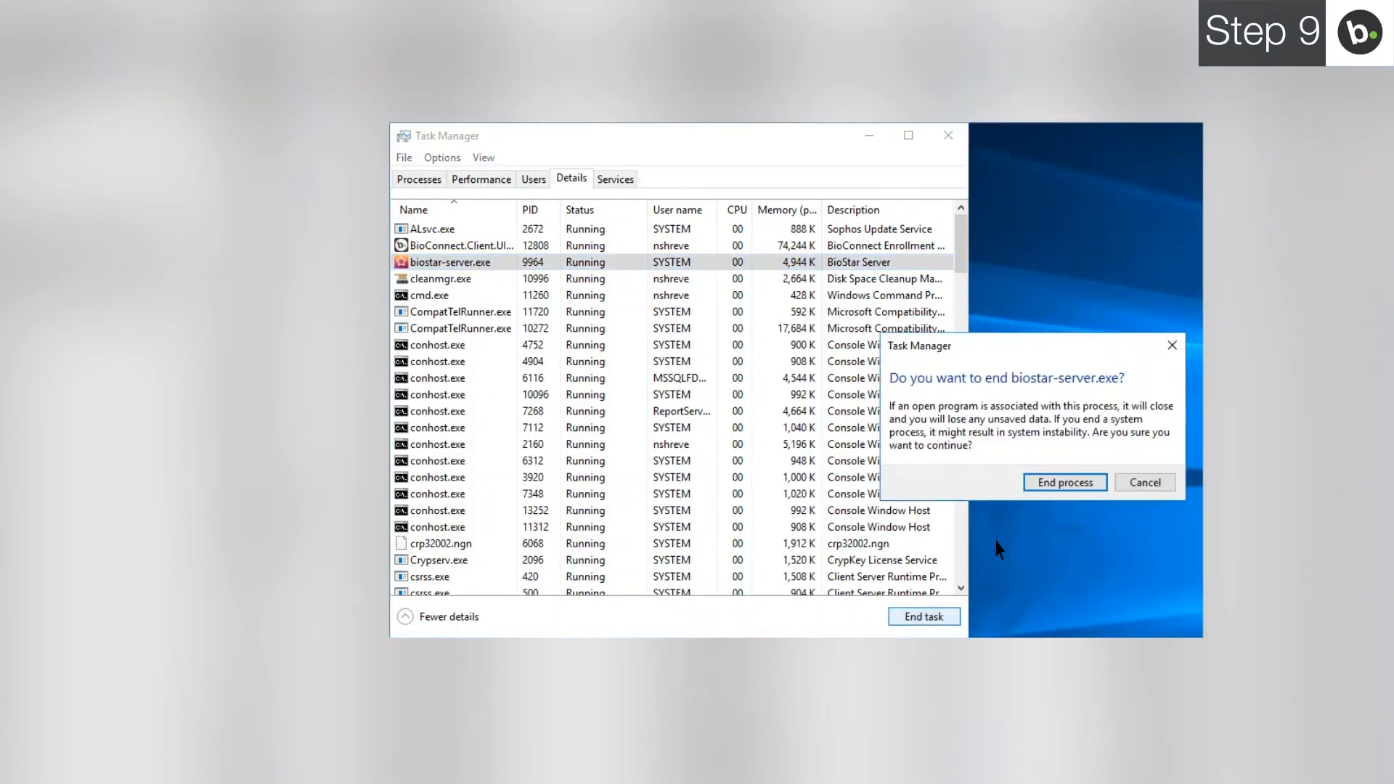
left_click(1060, 483)
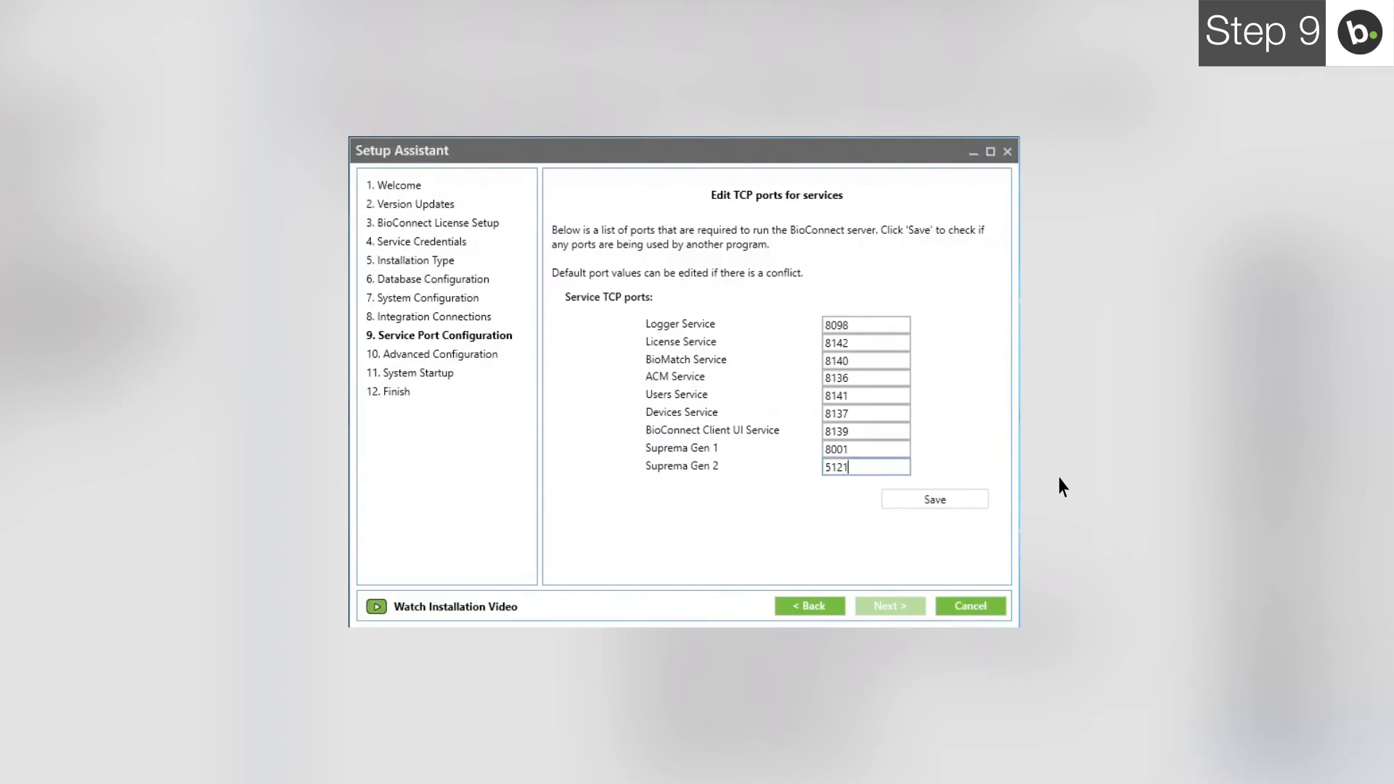
- Recheck the service ports and save them with Suprema Gen 2 on 51212
left_click(928, 499)
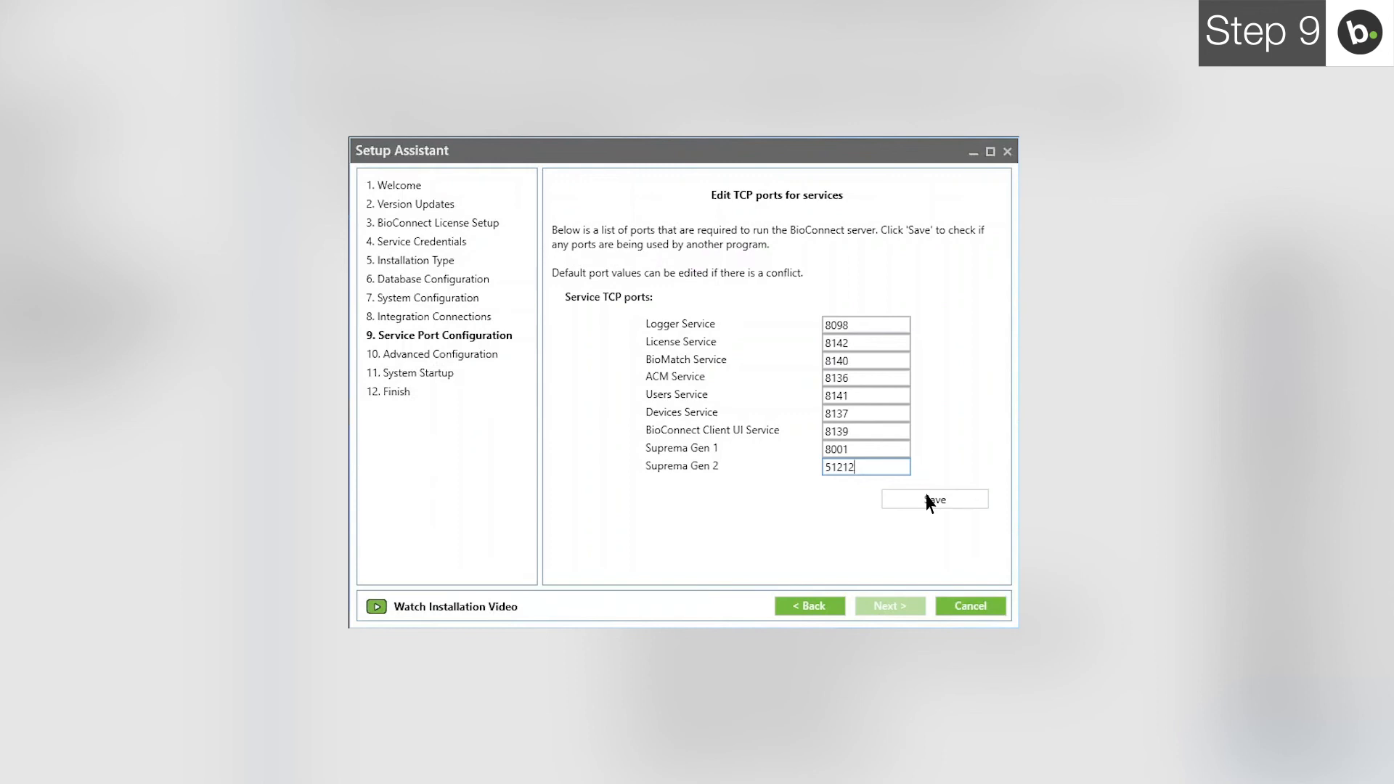
left_click(929, 503)
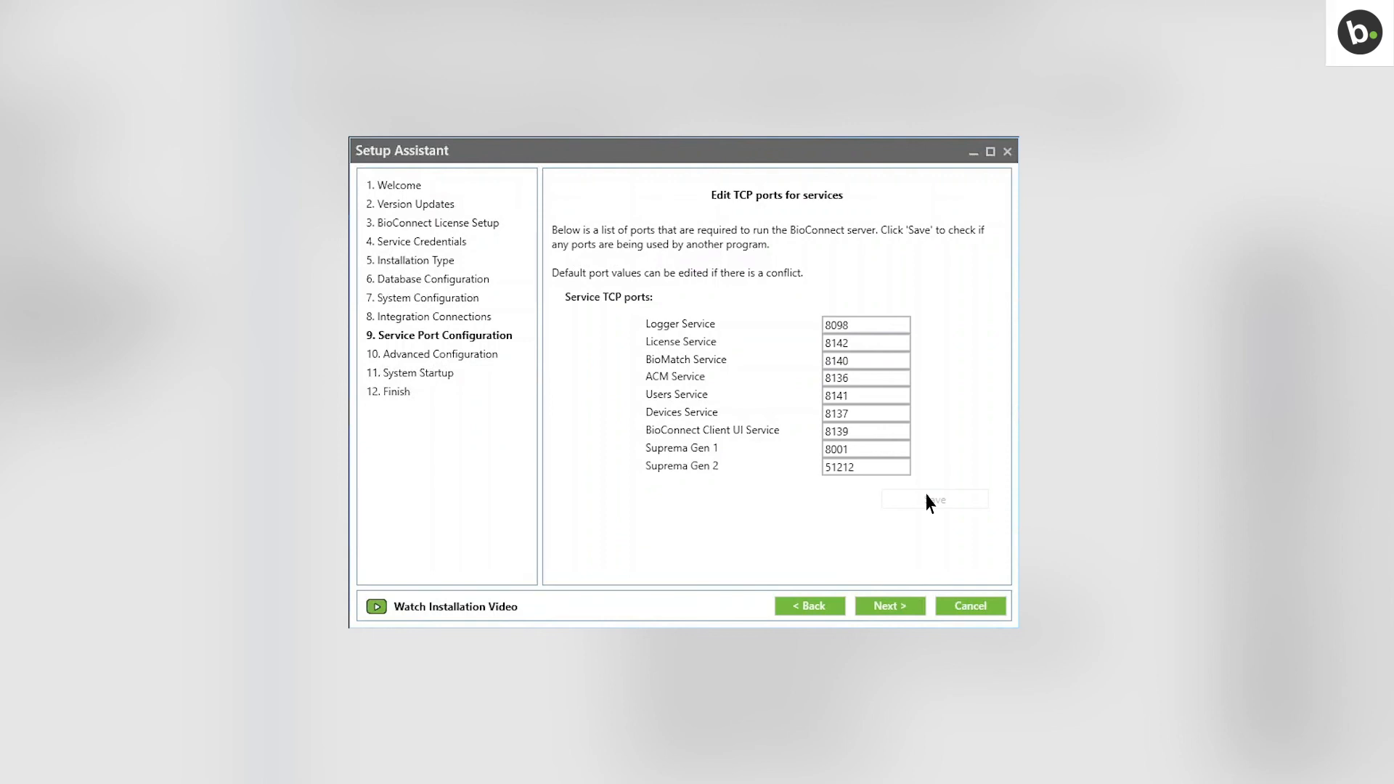
- Set the RabbitMQ server IP to 10.0.60.133 on port 5671 and test it successfully
left_click(910, 605)
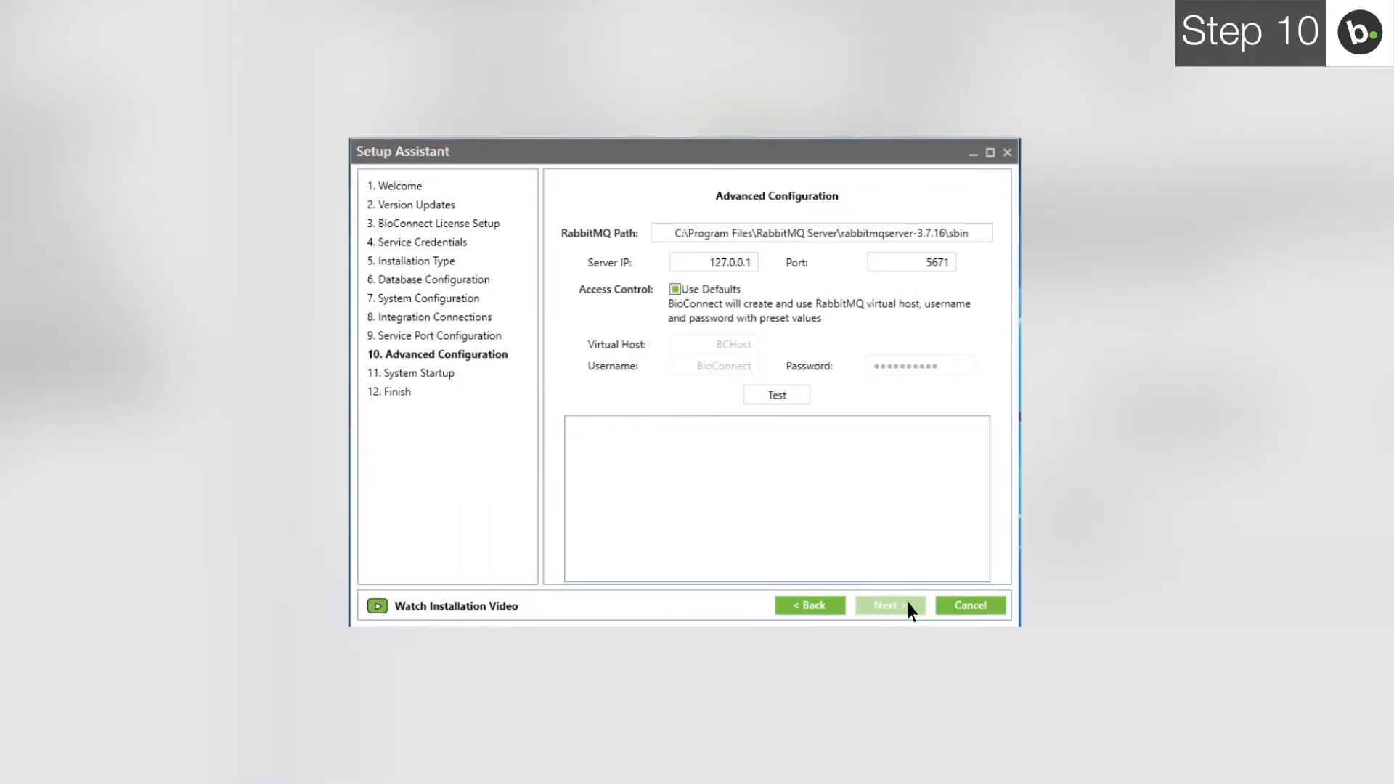
left_click(715, 262)
type("127.0")
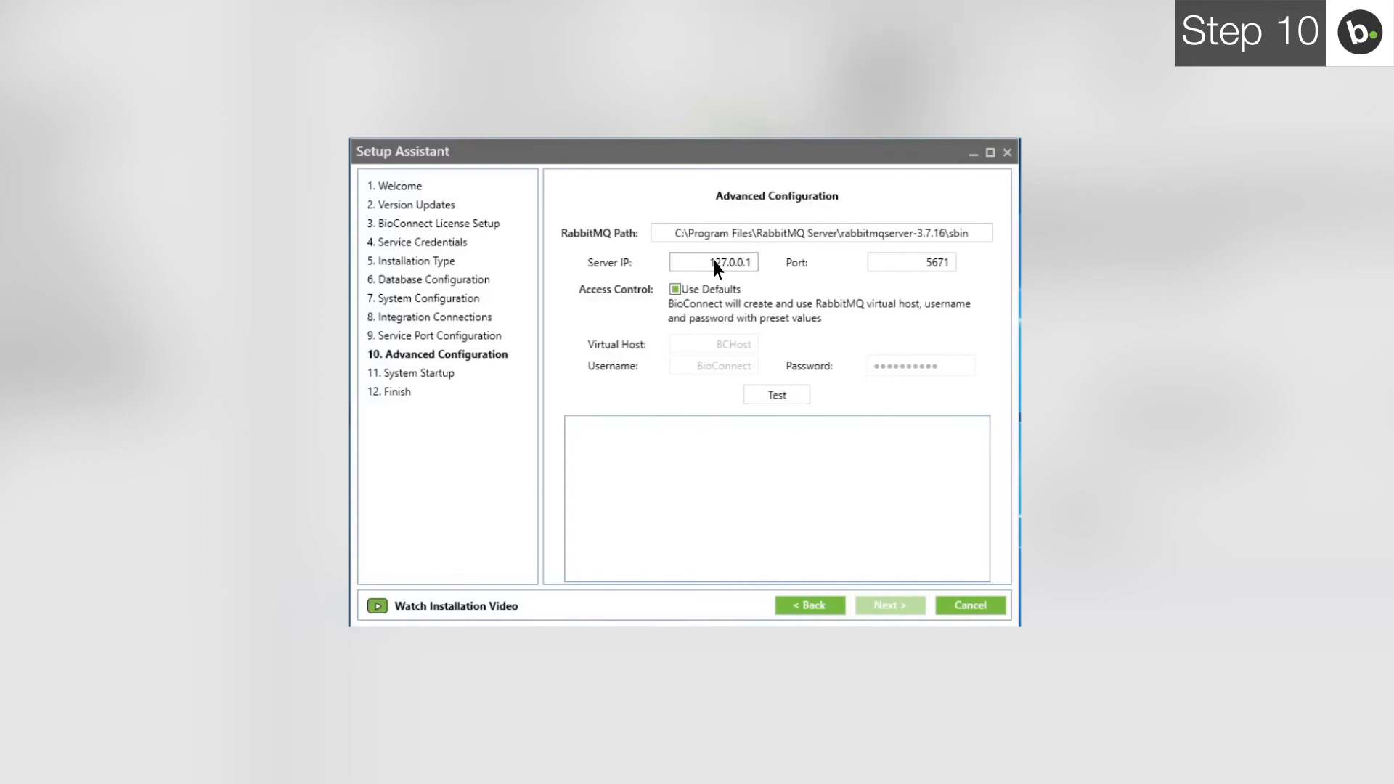
key("BackSpace")
key("BackSpace")
key("BackSpace")
key("BackSpace")
key("BackSpace")
type("10.0.60.133")
left_click(767, 398)
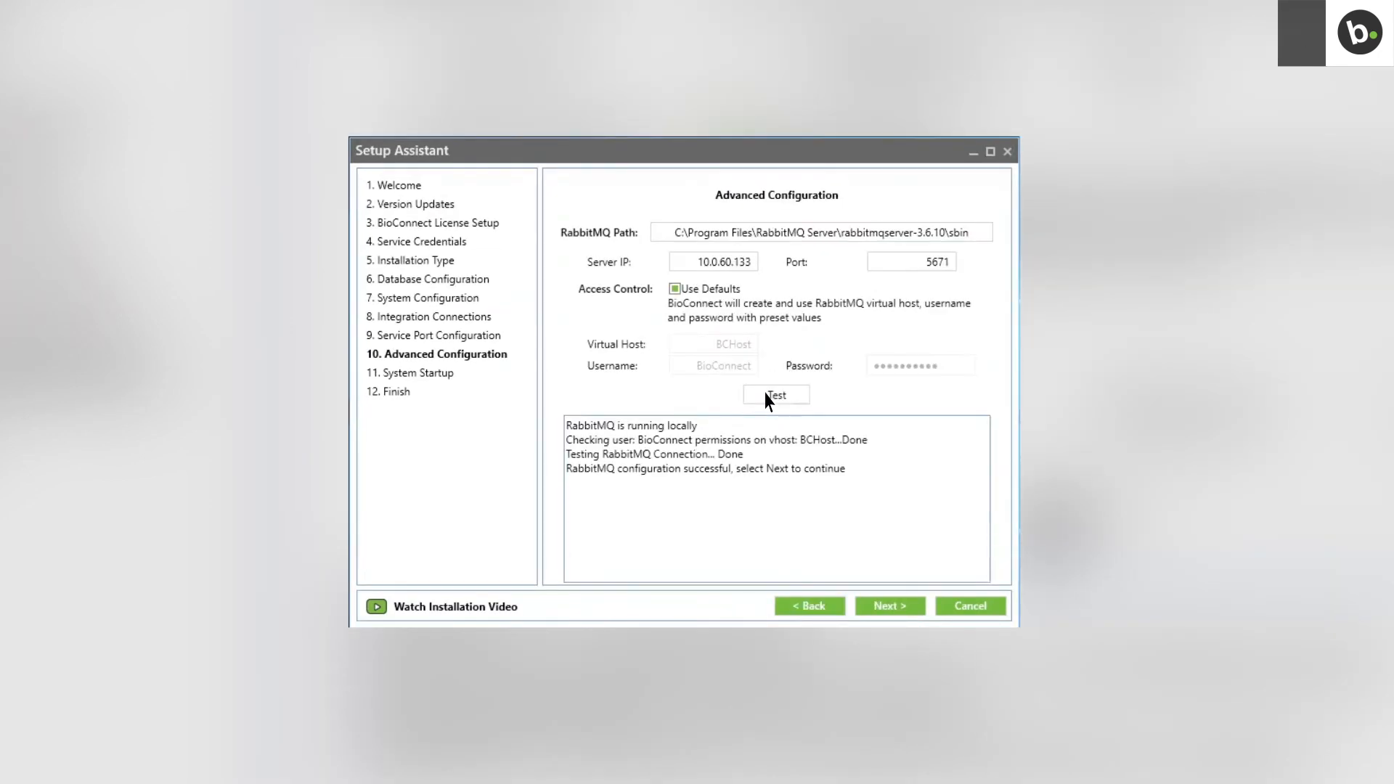
- Start all nine BioConnect services, then finish setup to launch the BioConnect client
left_click(885, 608)
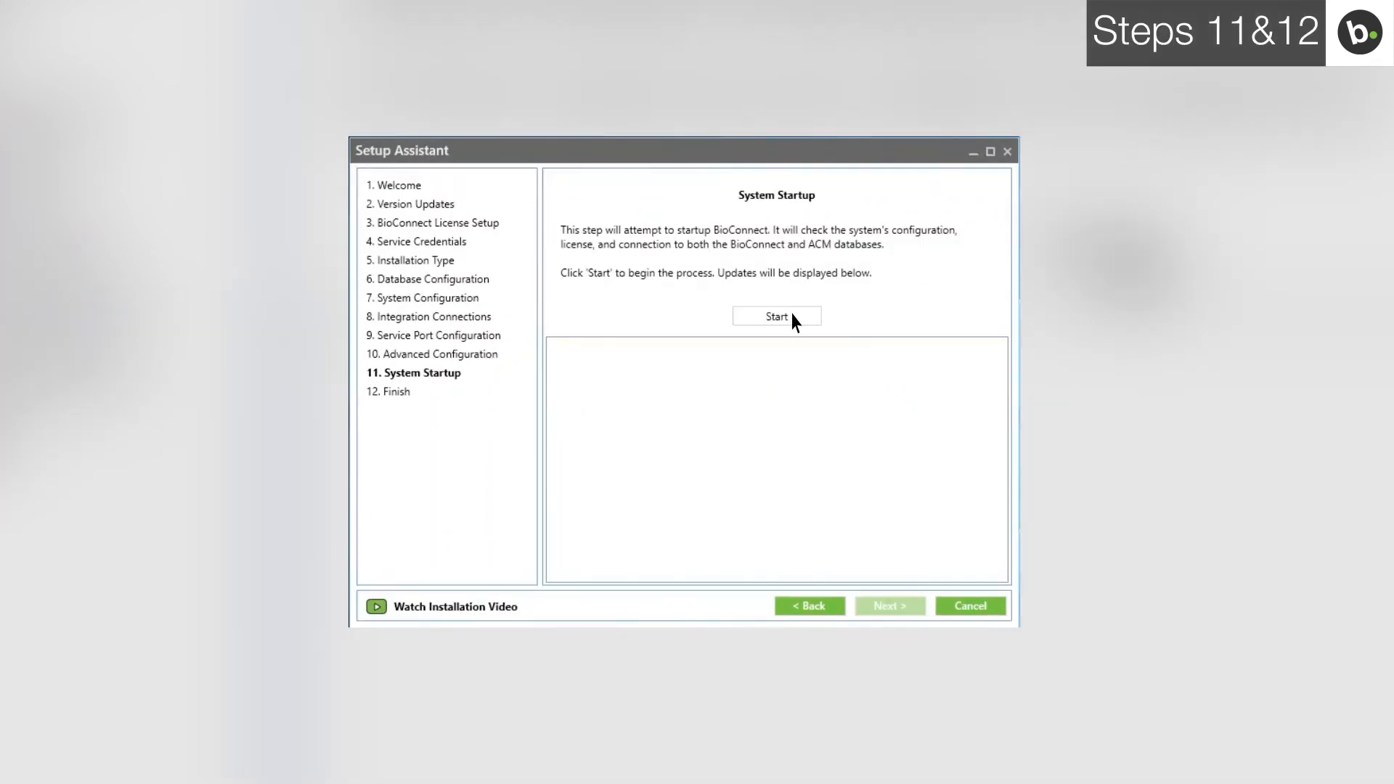
left_click(794, 318)
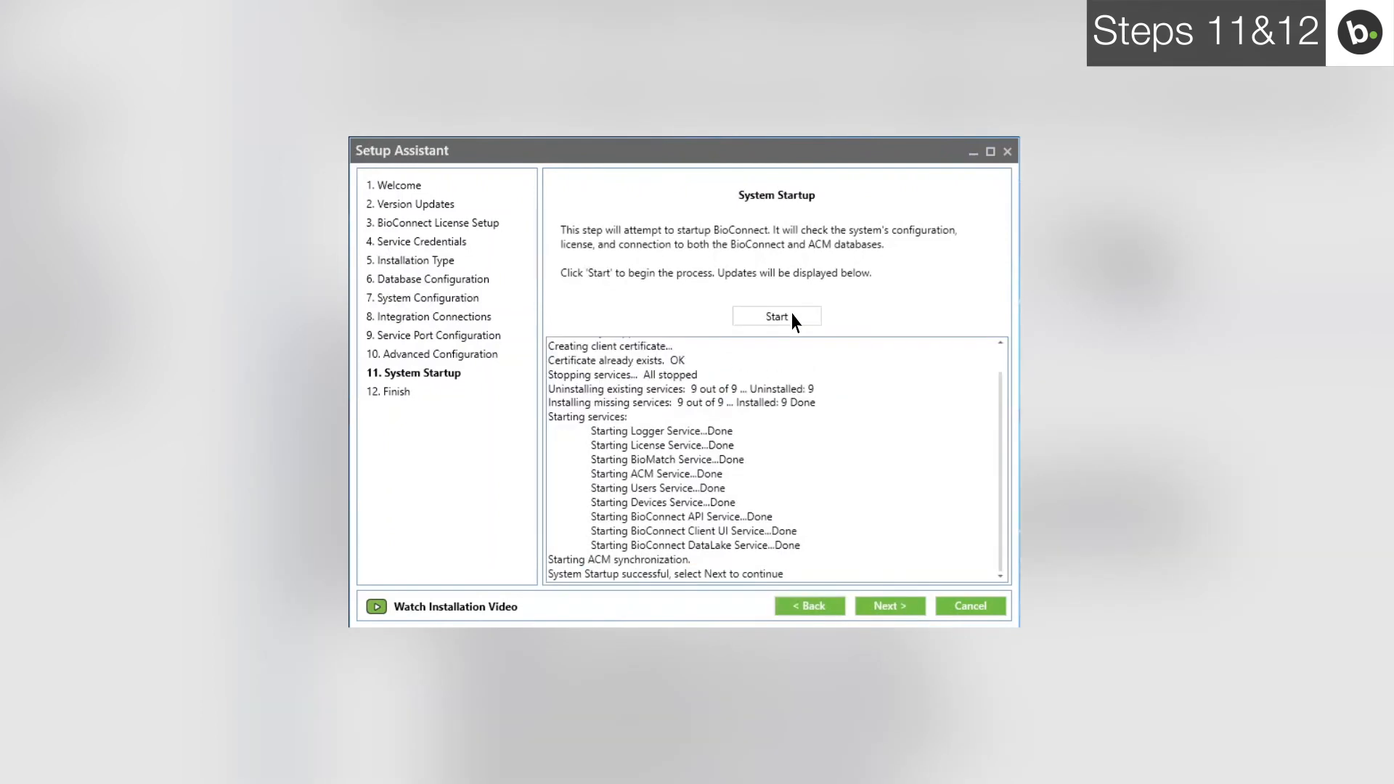
left_click(871, 610)
left_click(874, 609)
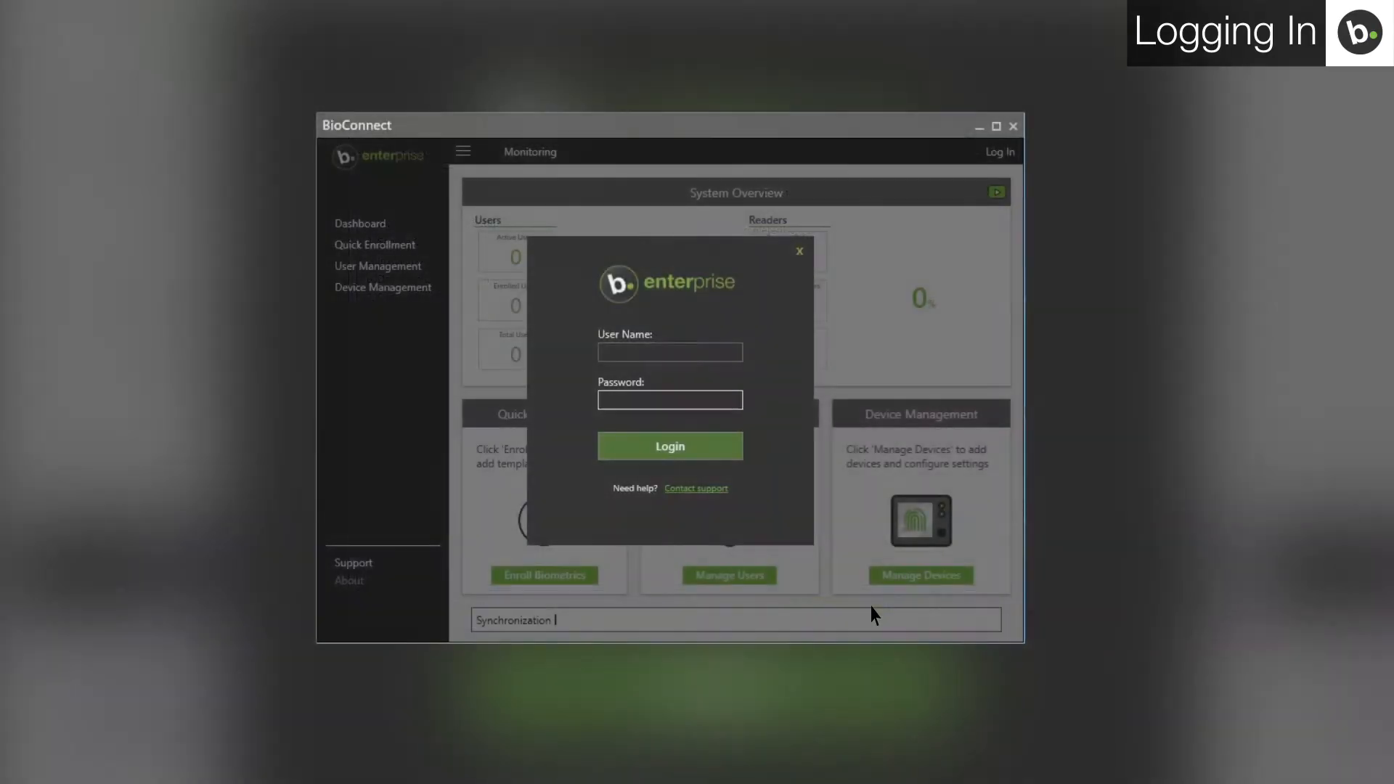
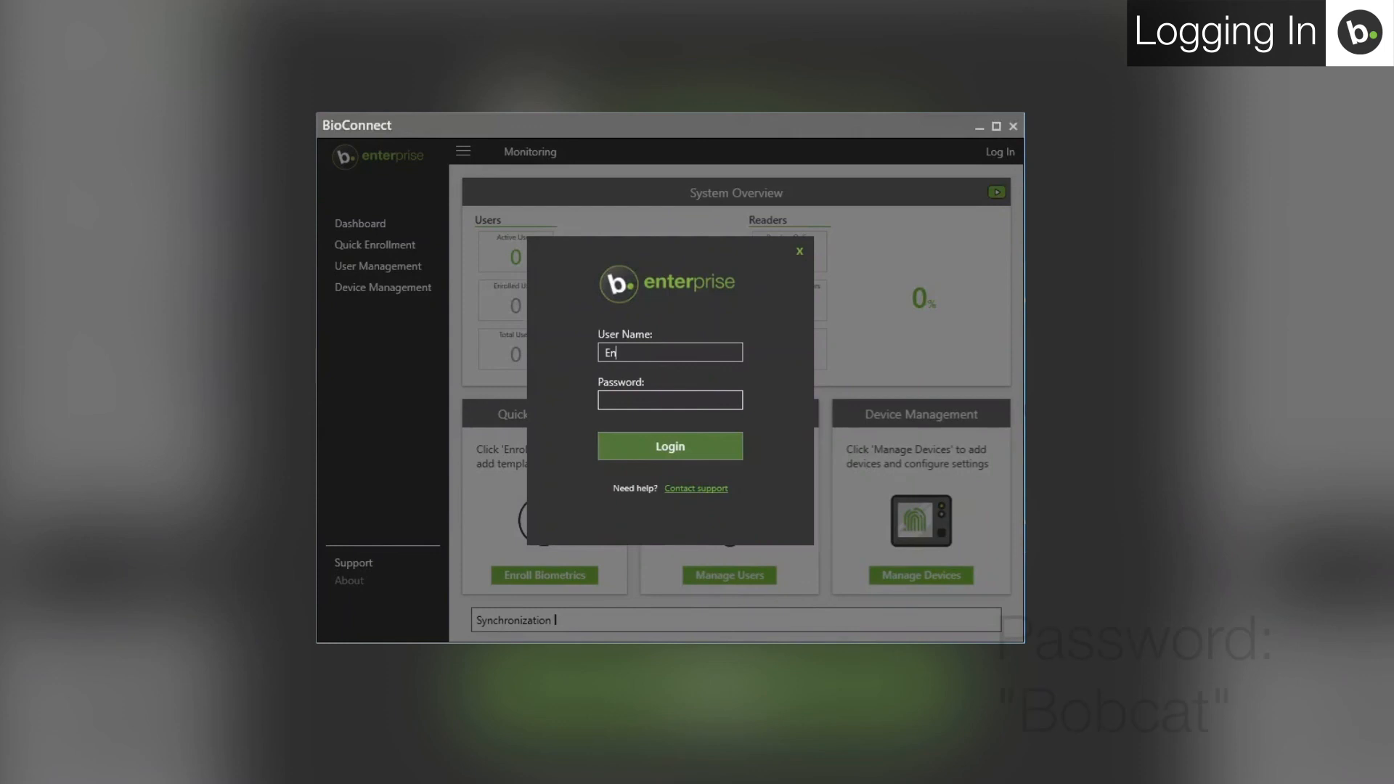
- Enter the account user name and password on the BioConnect Enterprise login form
key("Tab")
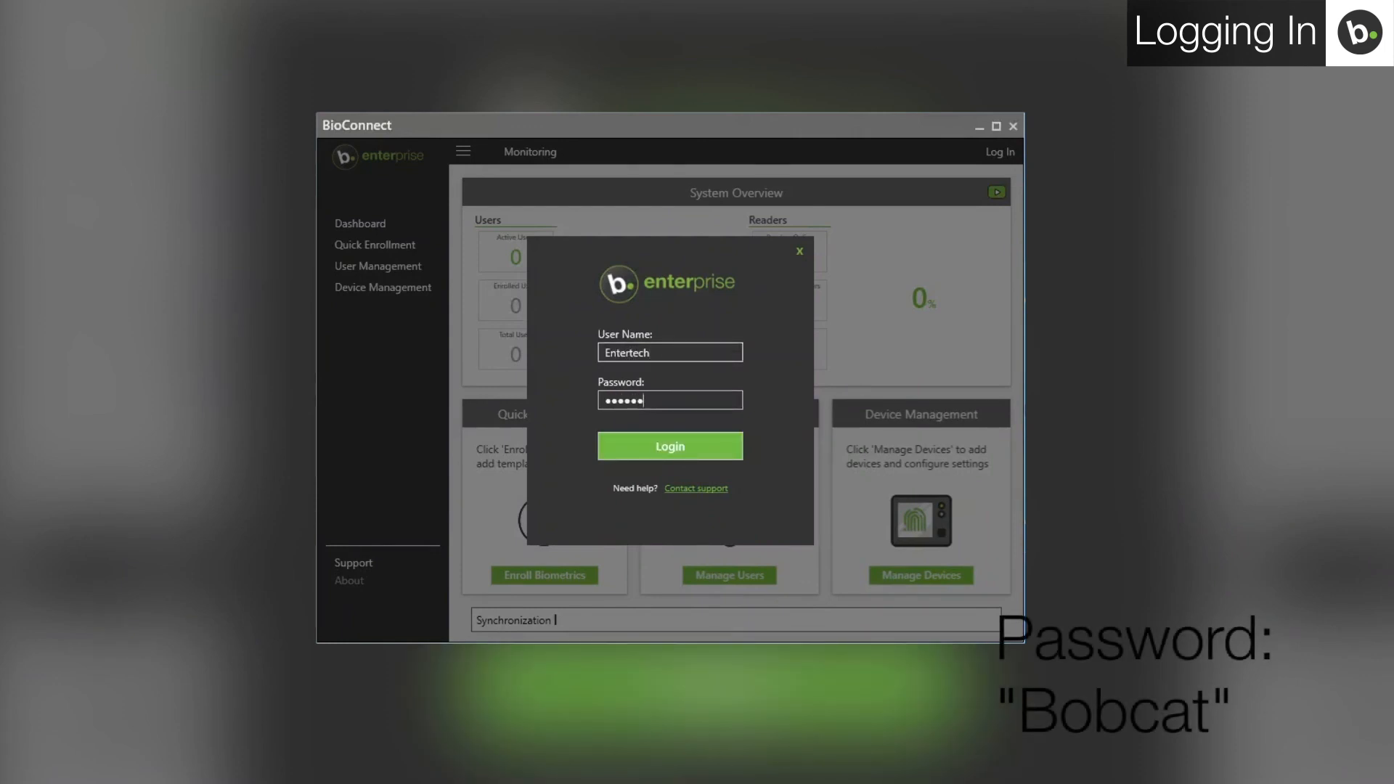